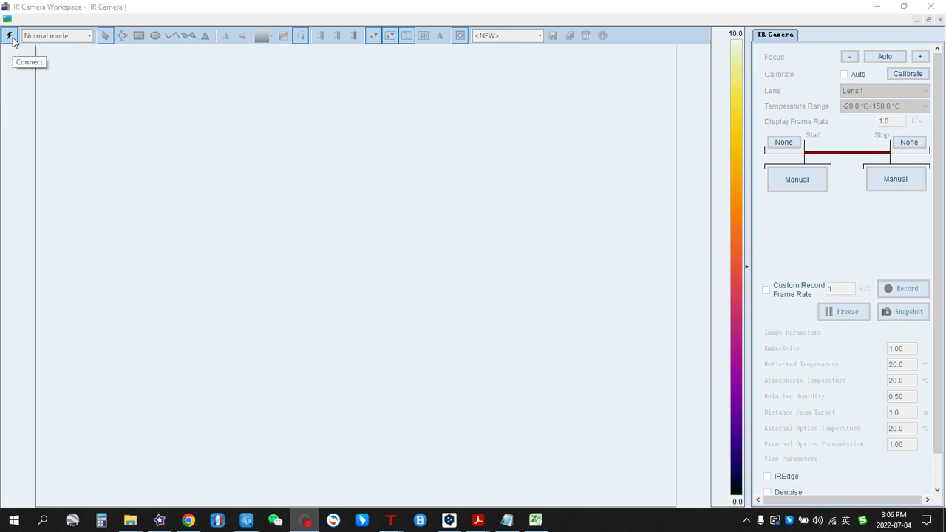
Connect to the infrared camera with zUSB as the camera type and zUSB as the port
{"action": "left_click", "coordinate": [9, 37]}
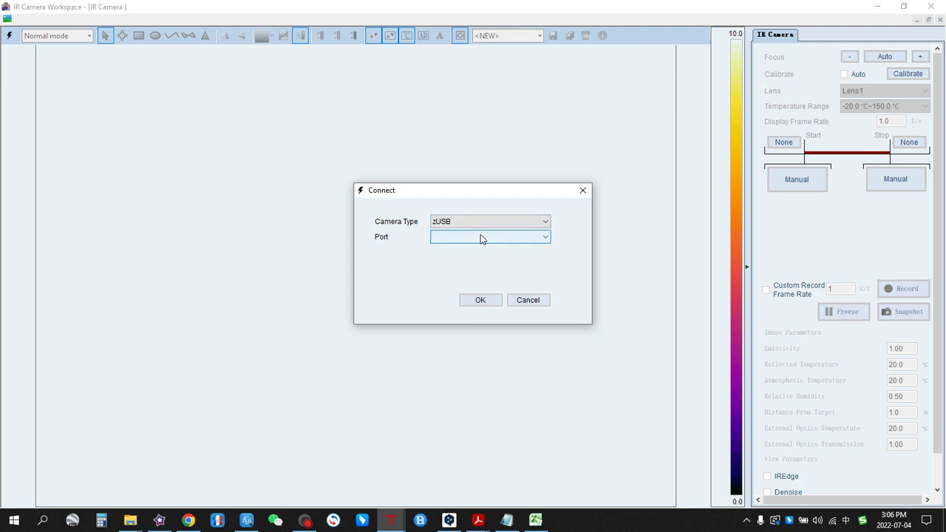
{"action": "left_click", "coordinate": [442, 226]}
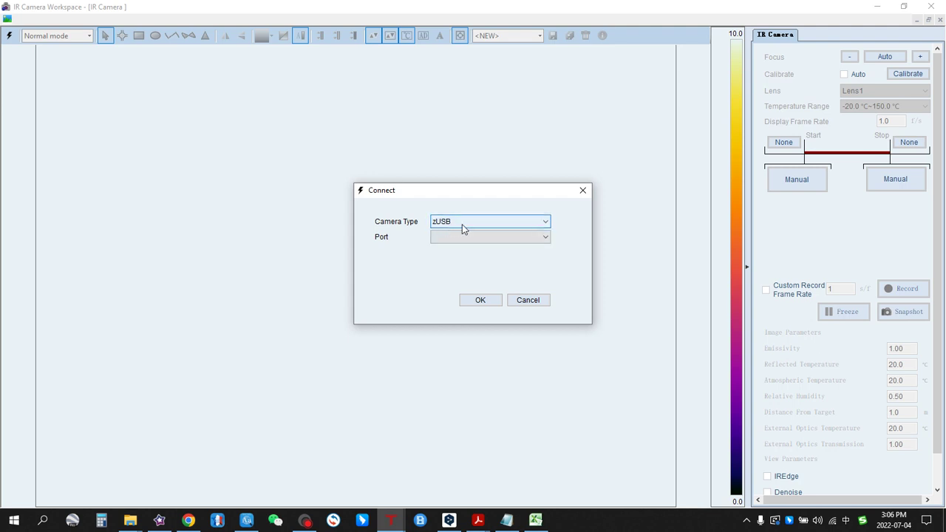
{"action": "left_click", "coordinate": [546, 239]}
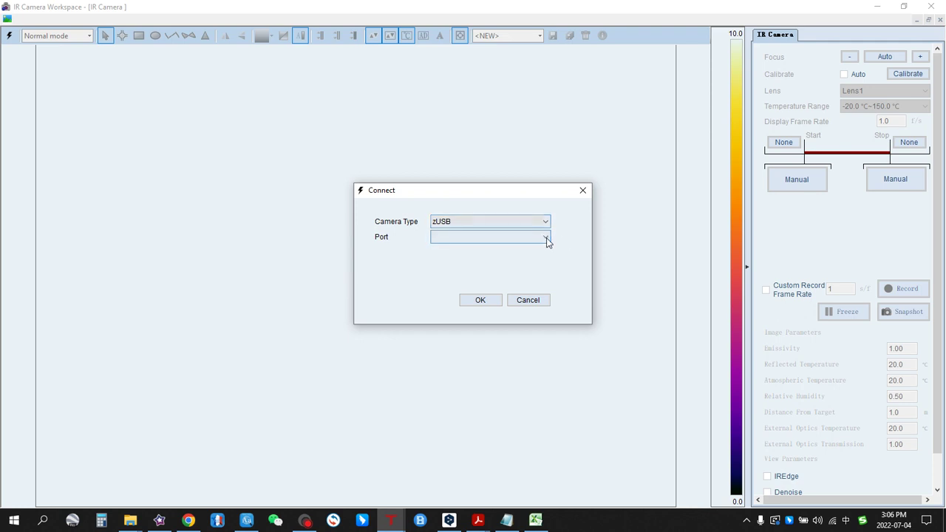
{"action": "left_click", "coordinate": [546, 239]}
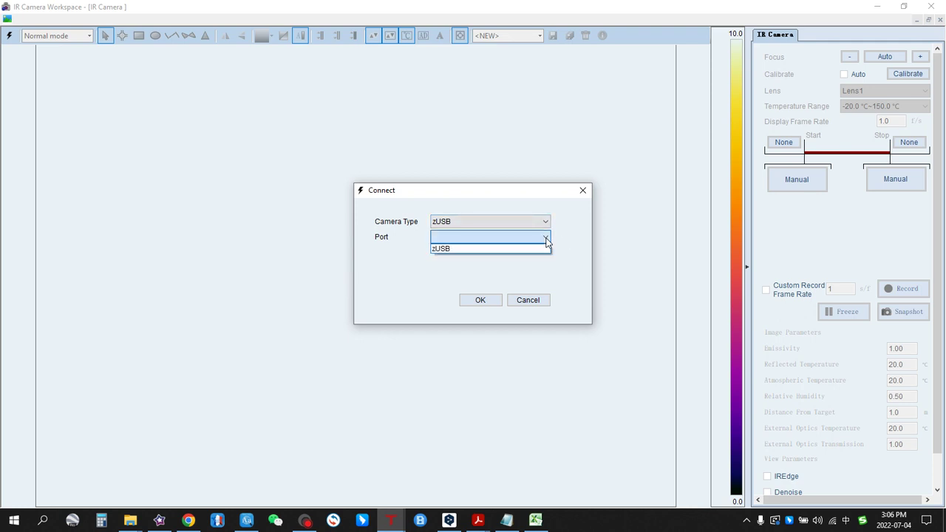
{"action": "left_click", "coordinate": [482, 254]}
{"action": "left_click", "coordinate": [494, 238]}
{"action": "left_click", "coordinate": [451, 249]}
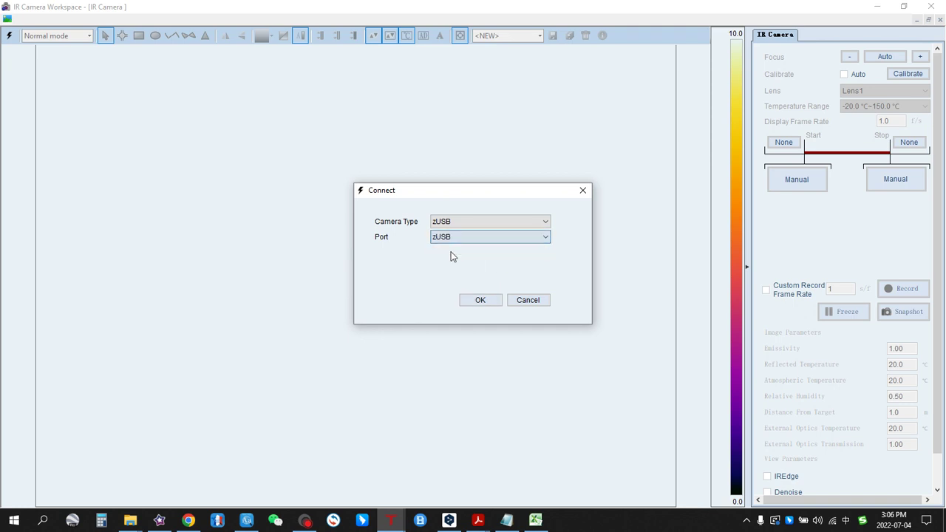
{"action": "left_click", "coordinate": [481, 301]}
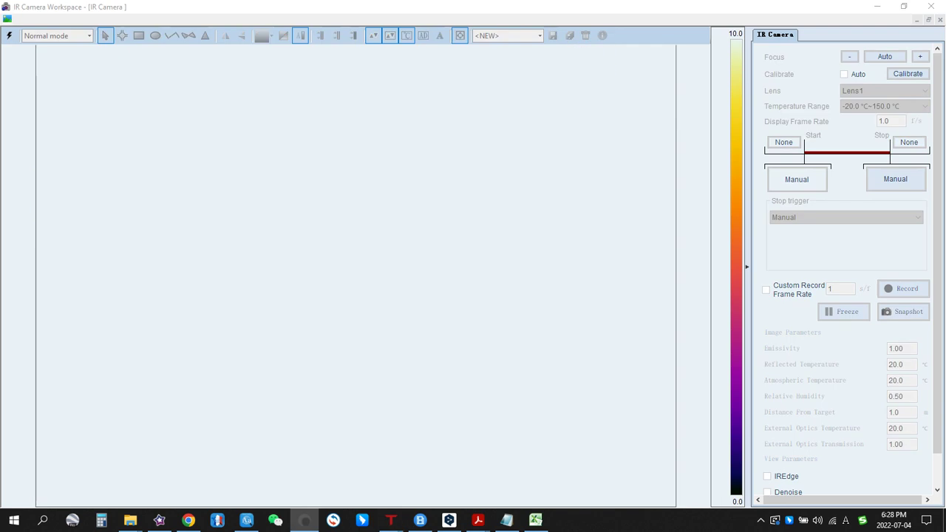
Reopen the connection settings, set the camera type to USB and check the available ports
{"action": "left_click", "coordinate": [10, 37]}
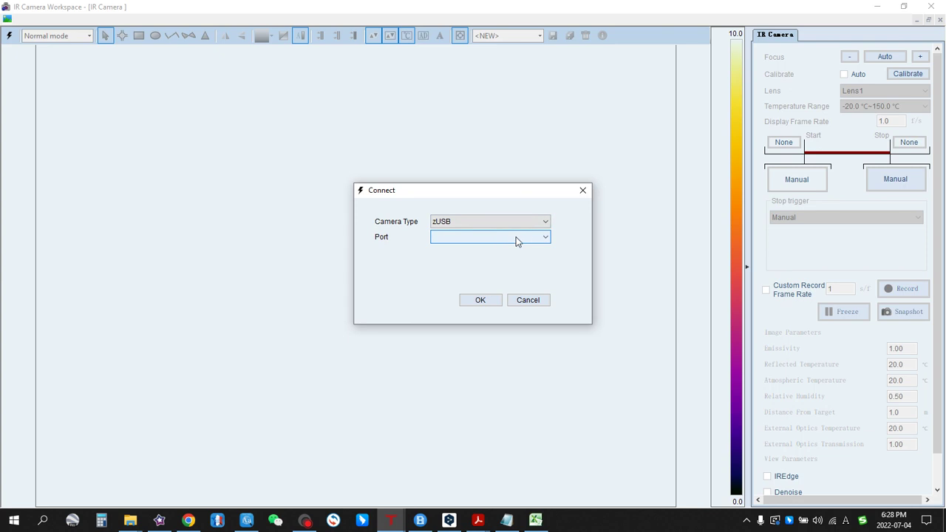
{"action": "left_click", "coordinate": [545, 223]}
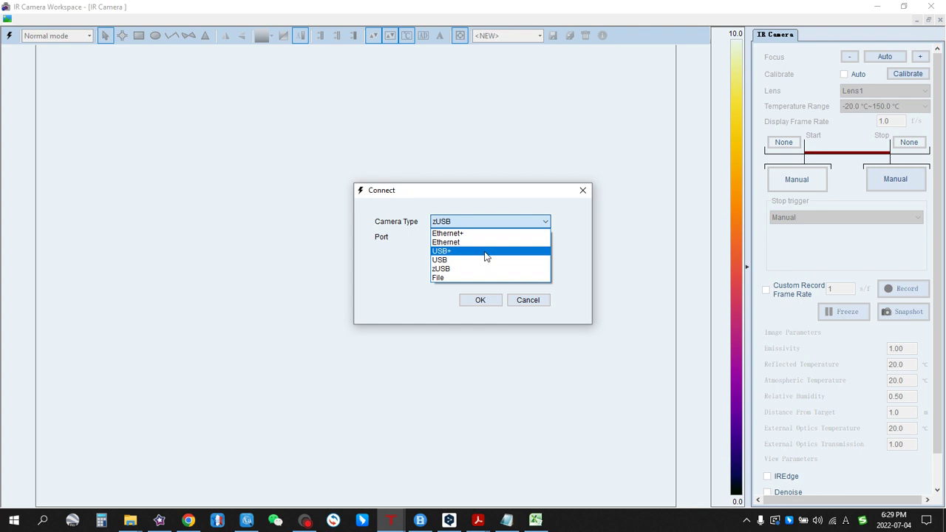
{"action": "left_click", "coordinate": [612, 255]}
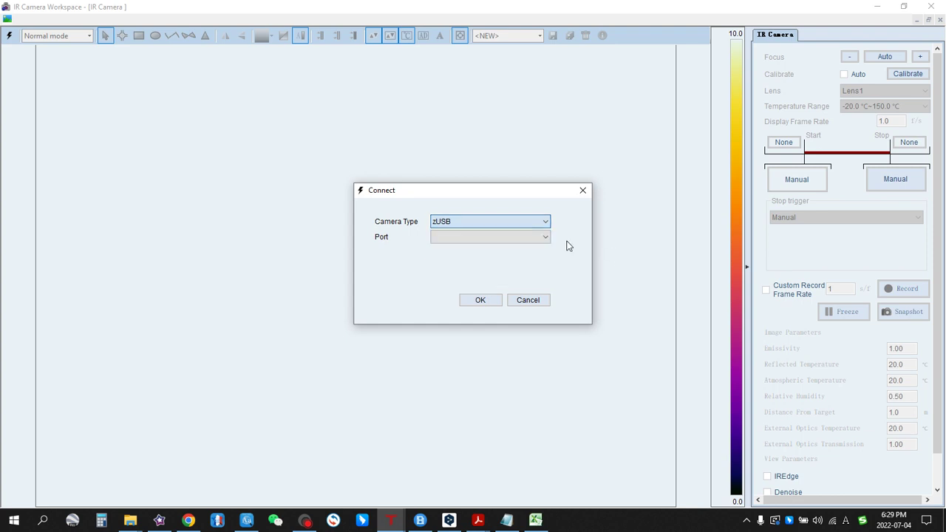
{"action": "left_click", "coordinate": [520, 237]}
{"action": "left_click", "coordinate": [501, 236]}
{"action": "left_click", "coordinate": [497, 221]}
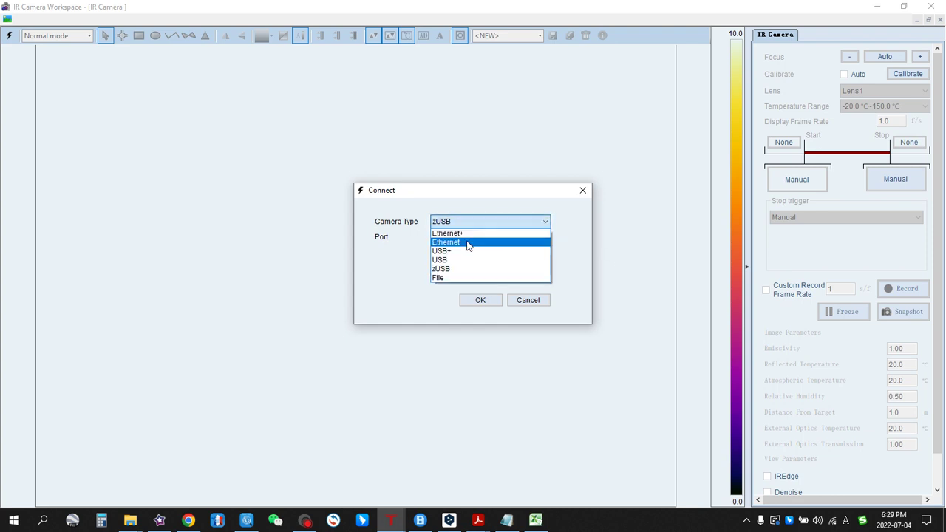
{"action": "left_click", "coordinate": [469, 259]}
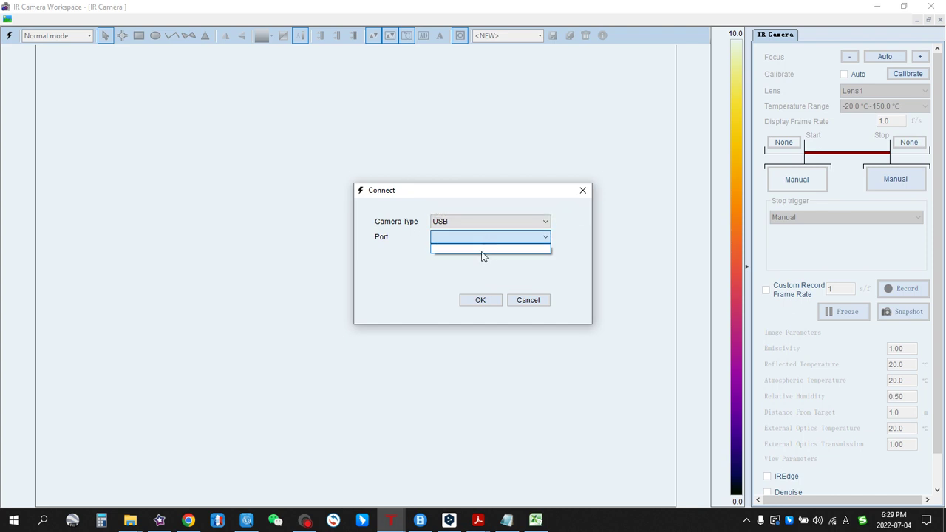
{"action": "left_click", "coordinate": [569, 288]}
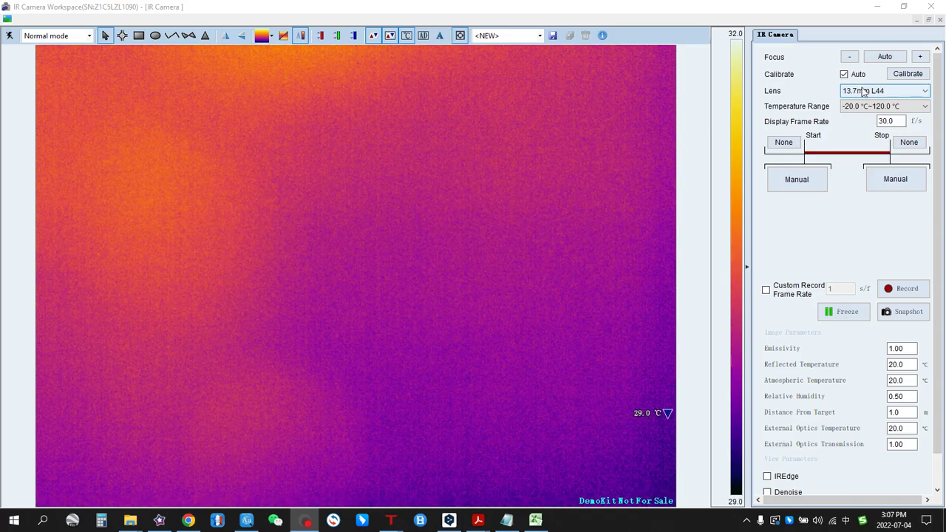
Autofocus the camera and run a manual calibration of the thermal image
{"action": "left_click", "coordinate": [891, 59]}
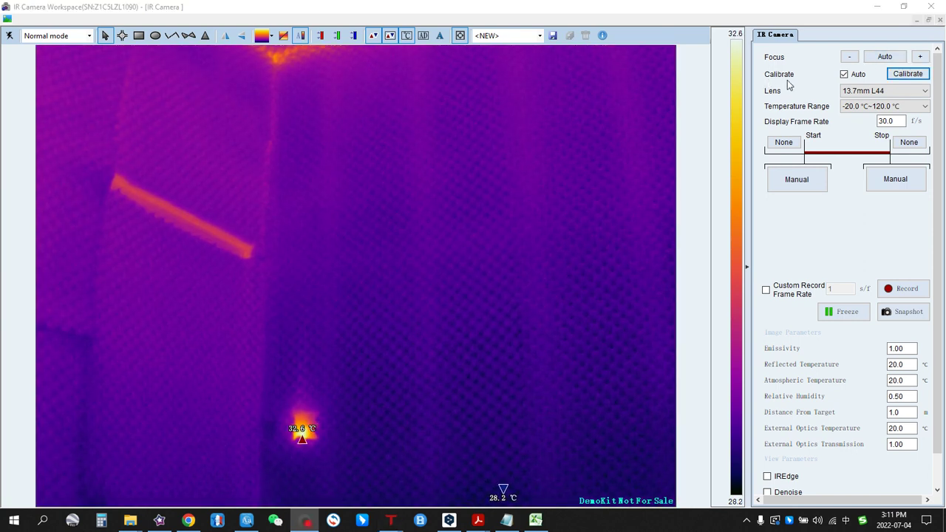
{"action": "left_click", "coordinate": [911, 82]}
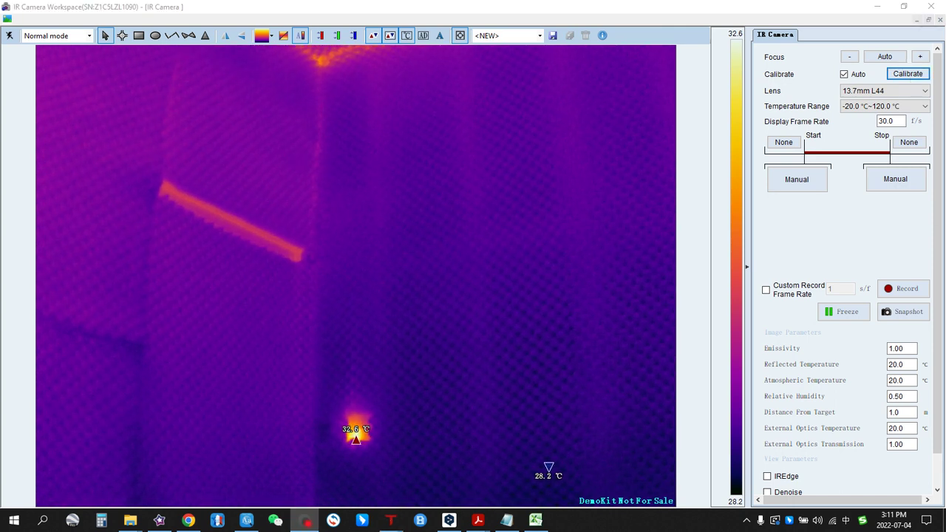
{"action": "left_click", "coordinate": [906, 80]}
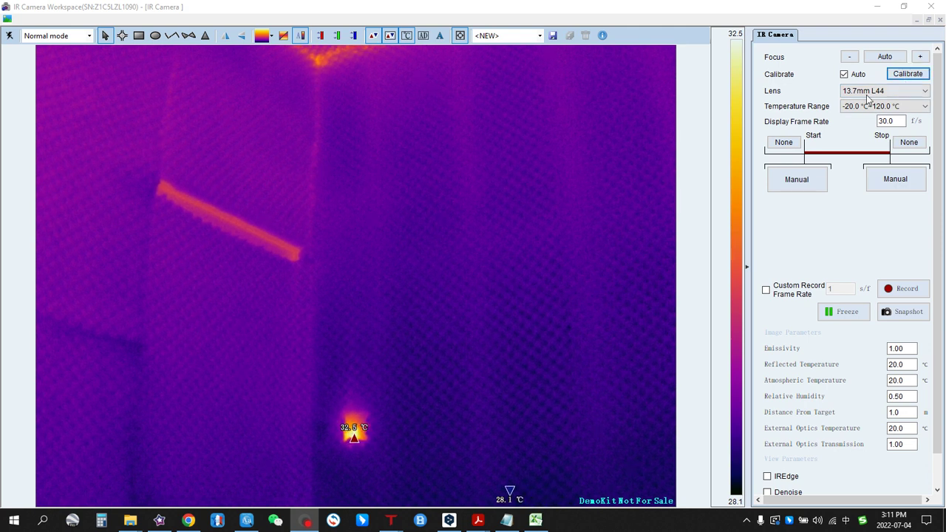
Select the 13.7mm L44 lens for the connected camera
{"action": "left_click", "coordinate": [924, 91]}
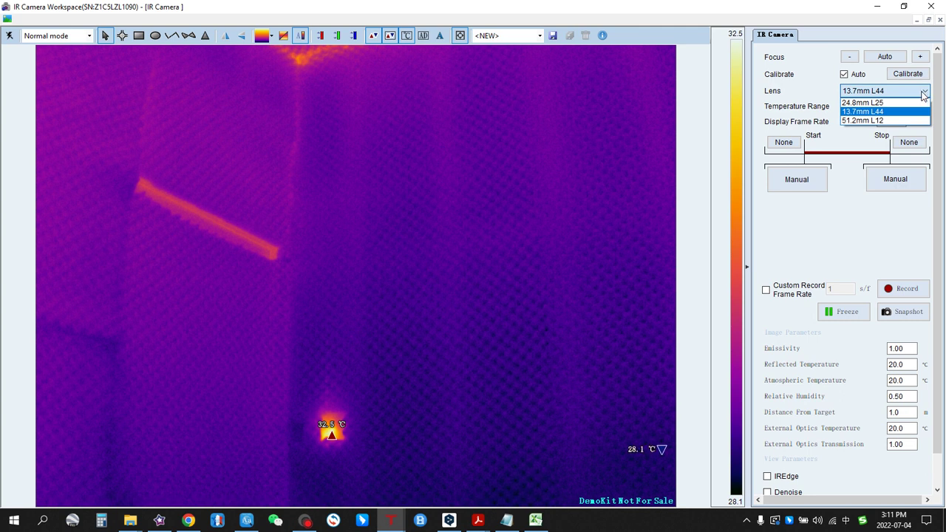
{"action": "left_click", "coordinate": [886, 102]}
{"action": "left_click", "coordinate": [863, 111]}
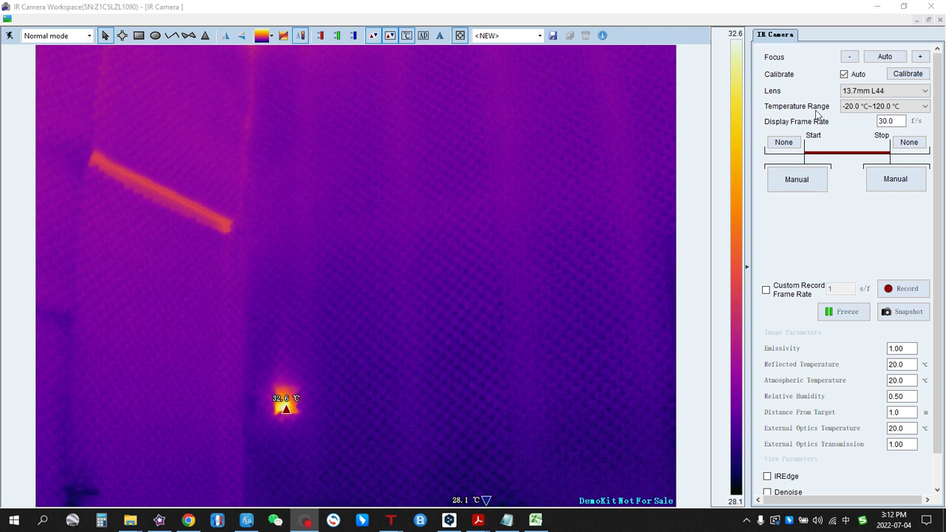
Try the 0.0 °C~650.0 °C temperature range, and set the range back to -20.0 °C~120.0 °C
{"action": "left_click", "coordinate": [926, 108]}
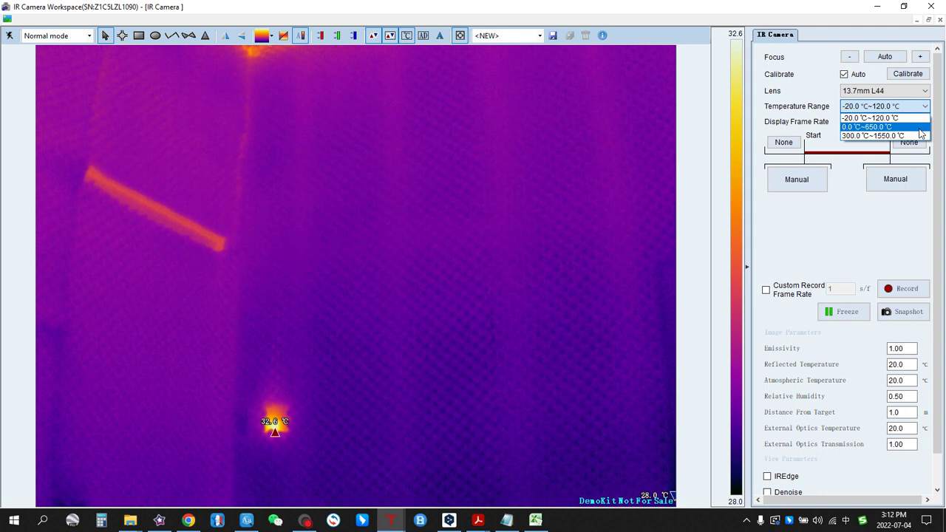
{"action": "left_click", "coordinate": [920, 128]}
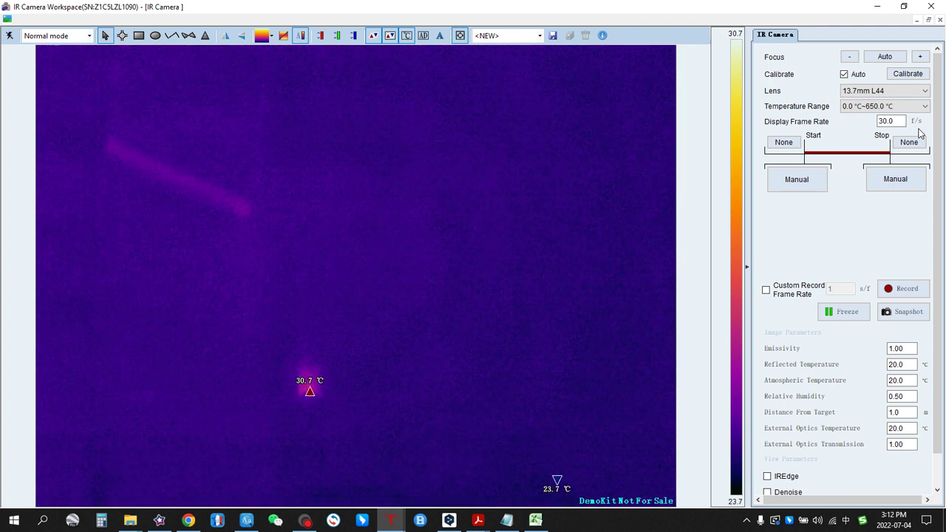
{"action": "left_click", "coordinate": [924, 107]}
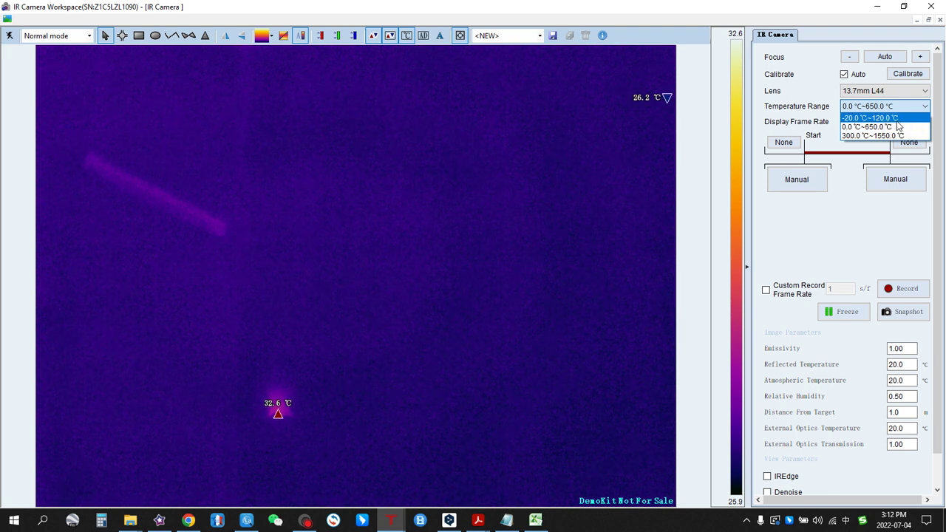
{"action": "left_click", "coordinate": [897, 118]}
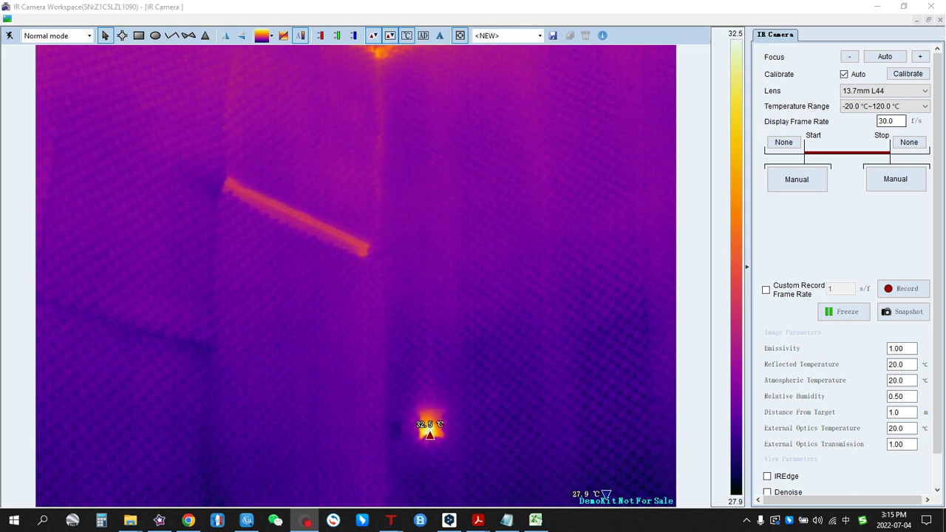
Set the display frame rate to 10 f/s
{"action": "double_click", "coordinate": [886, 121]}
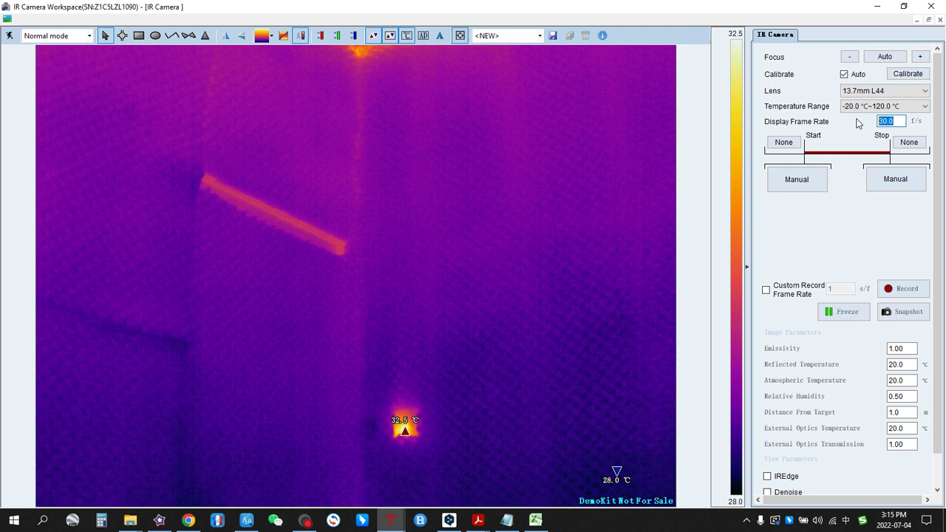
{"action": "type", "text": "10"}
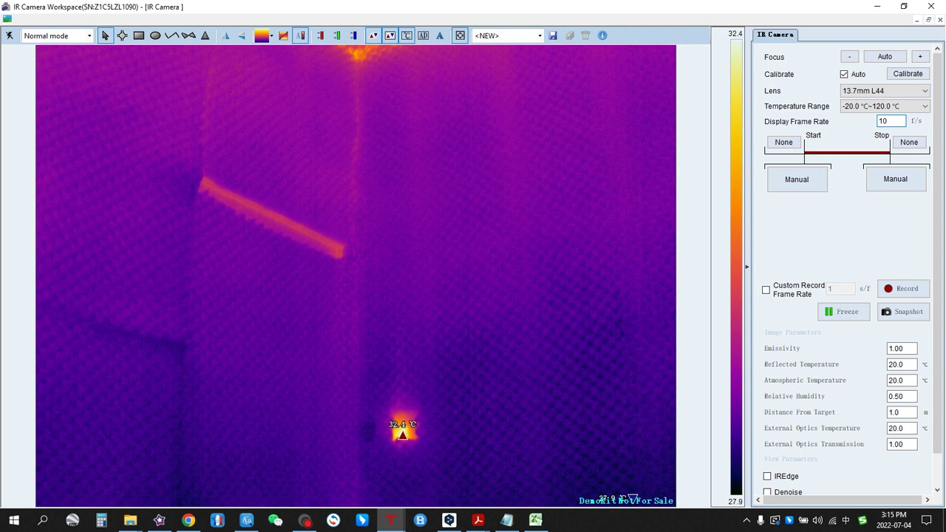
{"action": "key", "text": "Tab"}
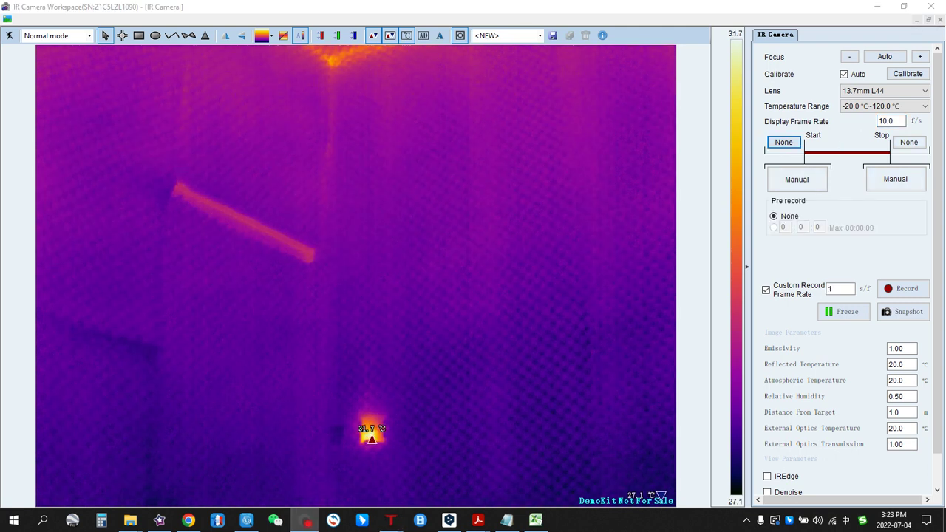
Open the start trigger settings for recording and choose the Manual trigger
{"action": "left_click", "coordinate": [819, 186]}
{"action": "left_click", "coordinate": [822, 217]}
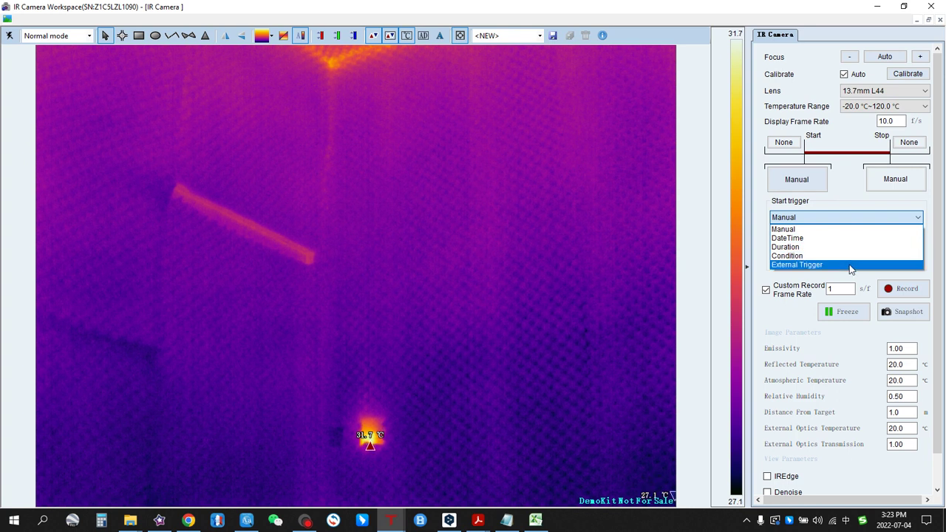
{"action": "left_click", "coordinate": [812, 229]}
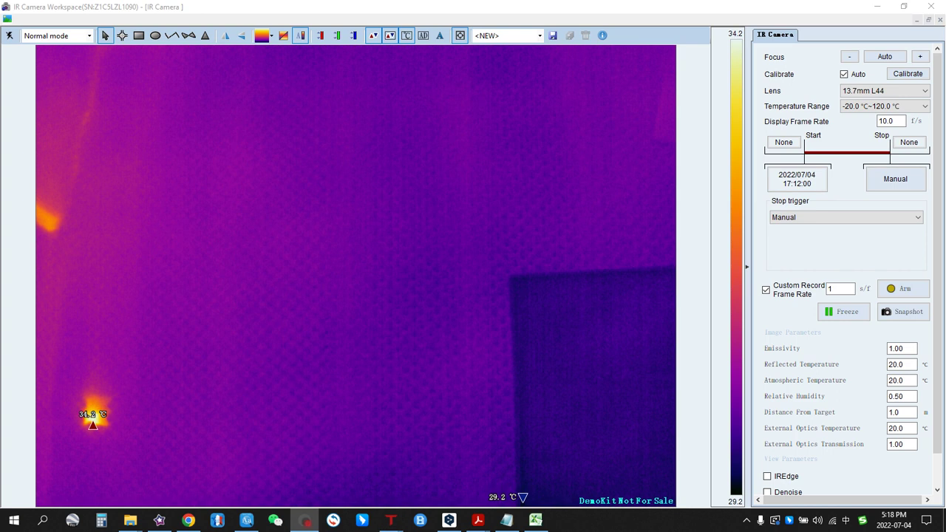
Set the recording's stop trigger to DateTime
{"action": "left_click", "coordinate": [829, 219]}
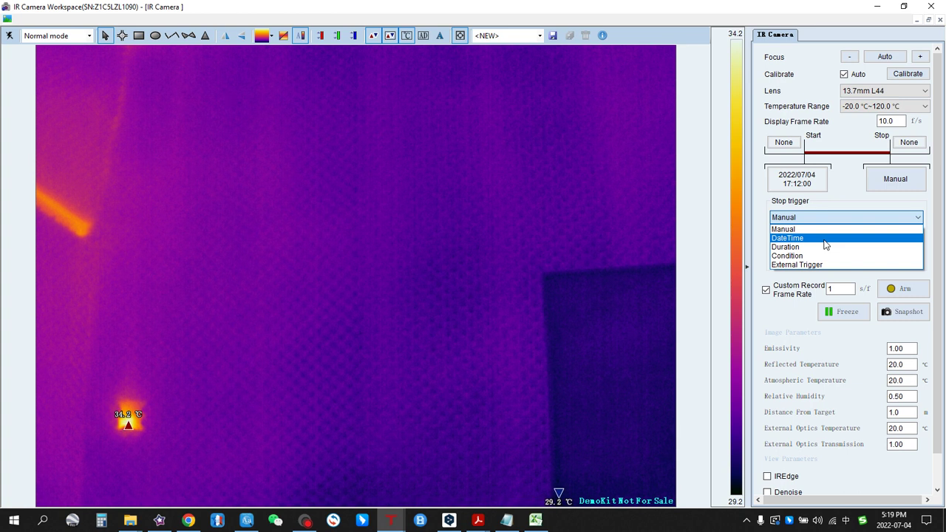
{"action": "left_click", "coordinate": [846, 199]}
{"action": "left_click", "coordinate": [830, 219]}
{"action": "left_click", "coordinate": [813, 239]}
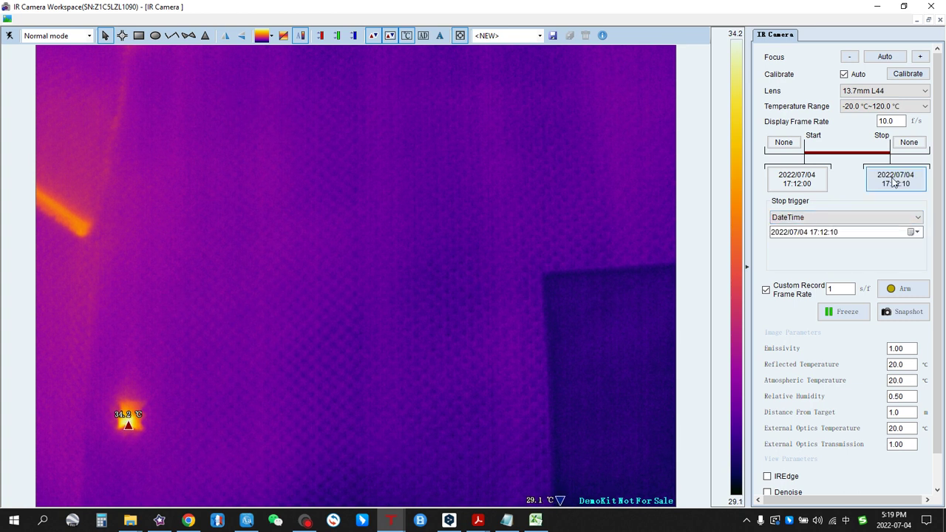
Switch the recording's stop trigger to Duration, and change it to Condition
{"action": "left_click", "coordinate": [847, 220]}
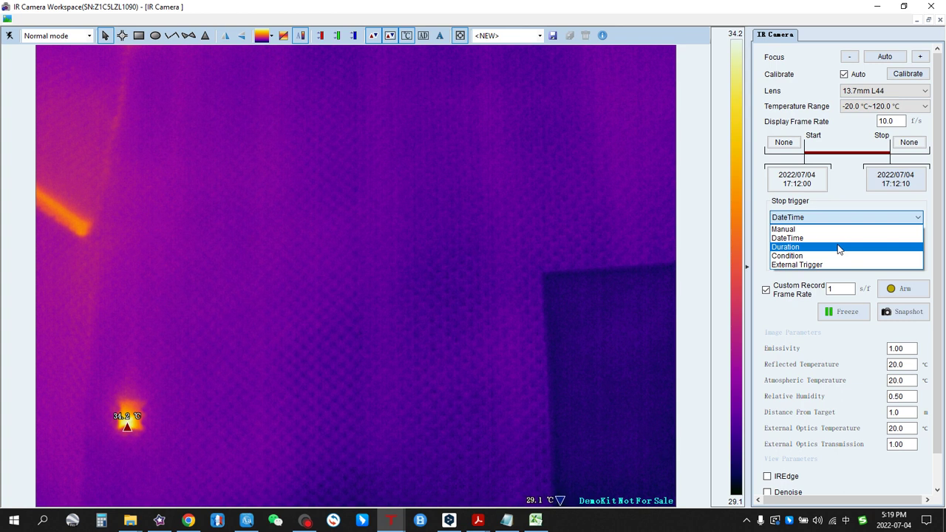
{"action": "left_click", "coordinate": [839, 247]}
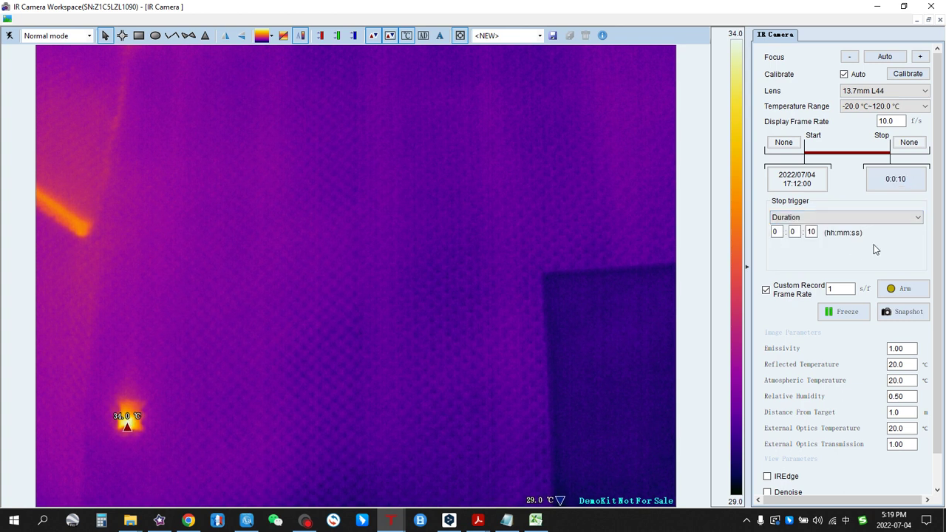
{"action": "scroll", "coordinate": [809, 264], "scroll_direction": "down", "scroll_amount": 1}
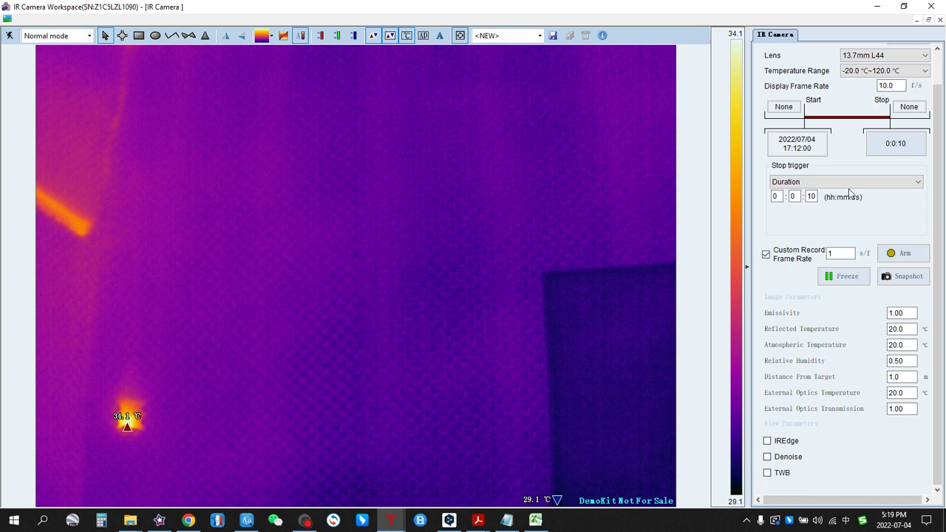
{"action": "left_click", "coordinate": [850, 182]}
{"action": "left_click", "coordinate": [818, 220]}
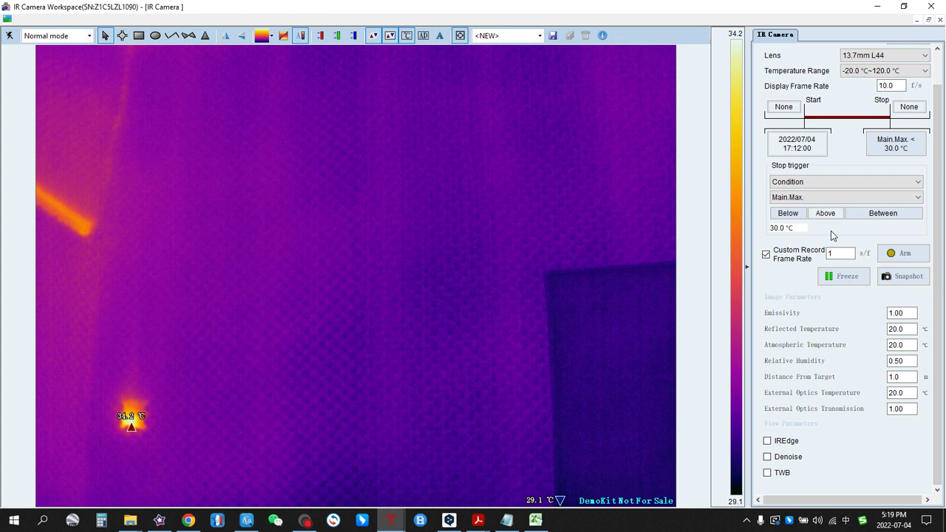
Set the recording's stop trigger to External Trigger
{"action": "left_click", "coordinate": [842, 182]}
{"action": "left_click", "coordinate": [798, 215]}
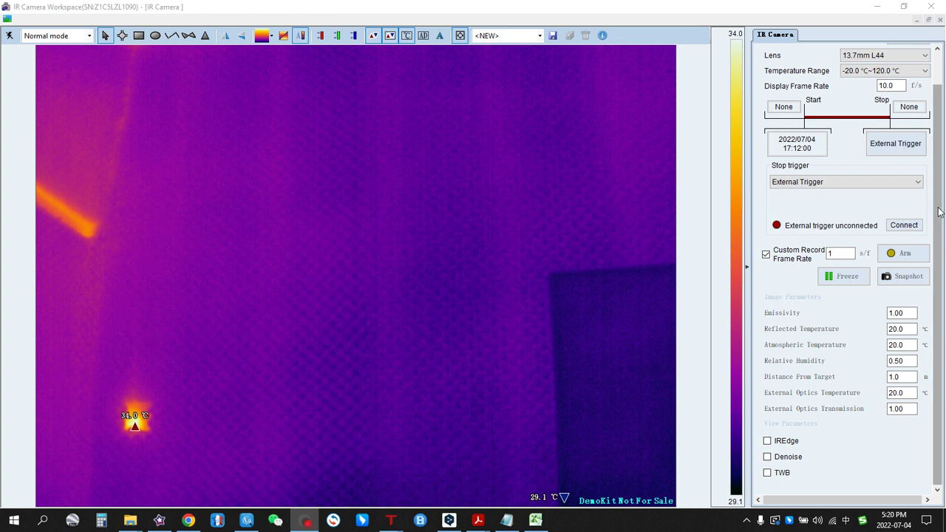
{"action": "left_click", "coordinate": [891, 183]}
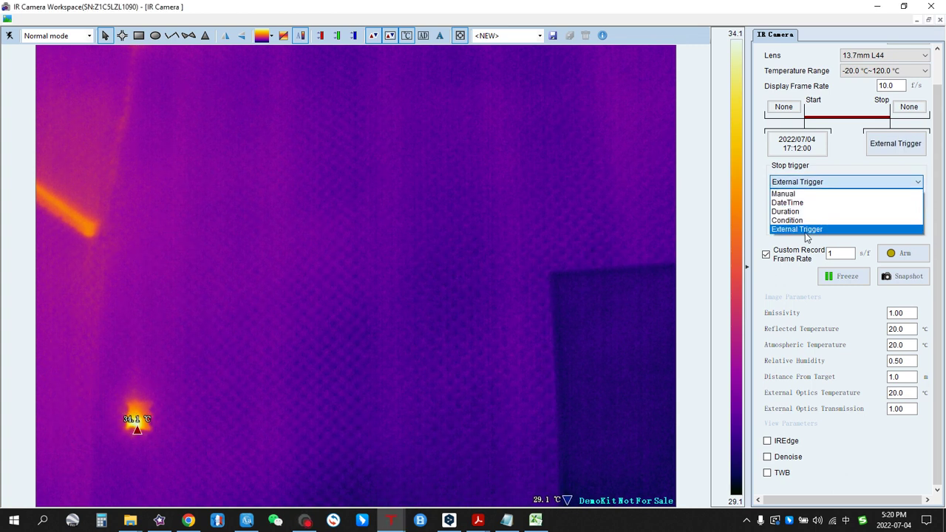
{"action": "left_click", "coordinate": [781, 270]}
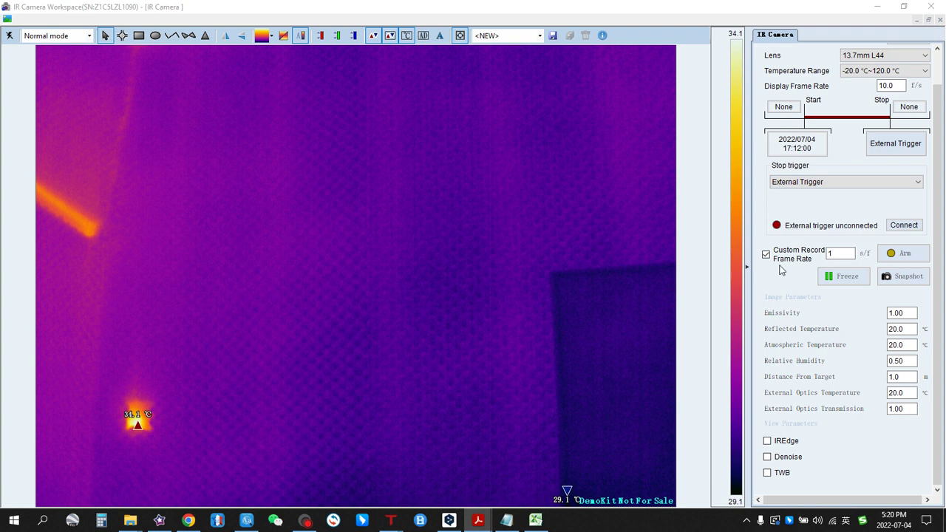
{"action": "left_click", "coordinate": [827, 195]}
{"action": "left_click", "coordinate": [828, 184]}
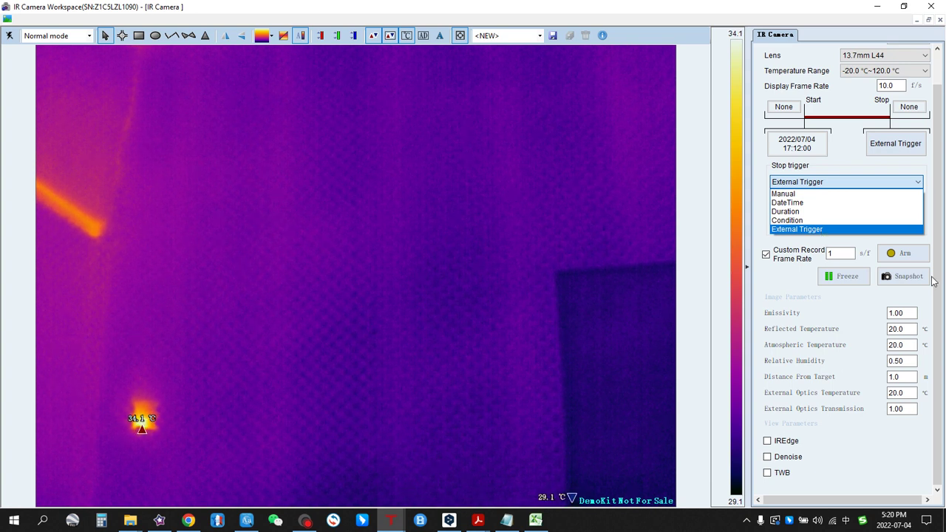
{"action": "key", "text": "Return"}
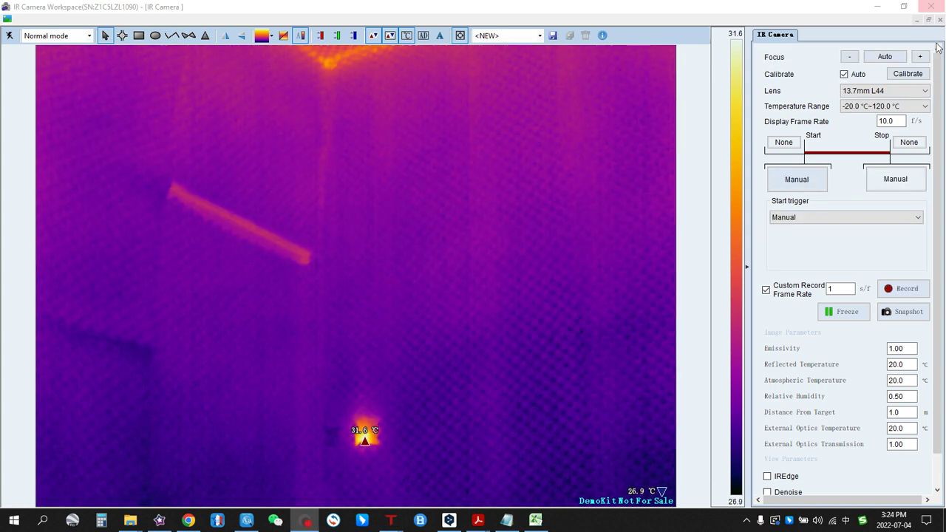
Start a manual recording of the camera image, stop it, and open the recorded file
{"action": "left_click", "coordinate": [908, 295]}
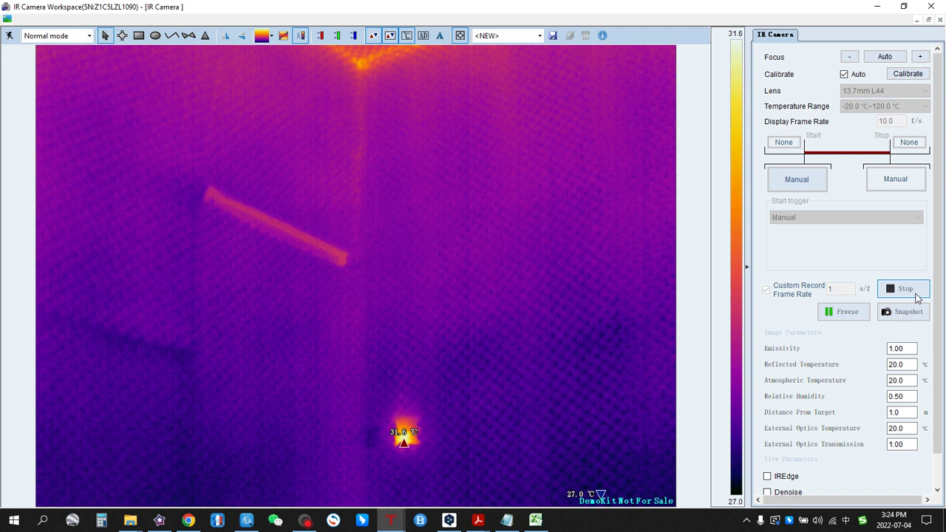
{"action": "left_click", "coordinate": [905, 289]}
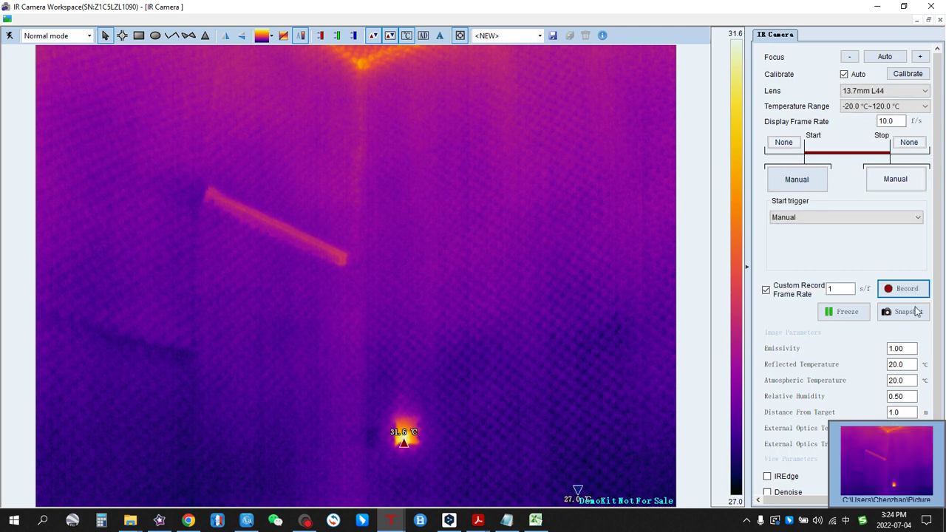
{"action": "left_click", "coordinate": [893, 462]}
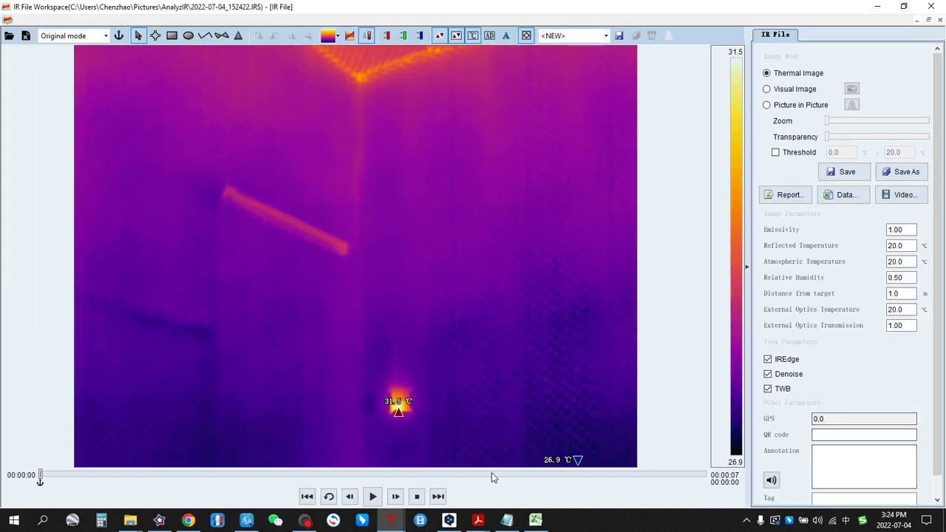
Play back the manual recording and close its file, saving the changes
{"action": "left_click", "coordinate": [372, 497]}
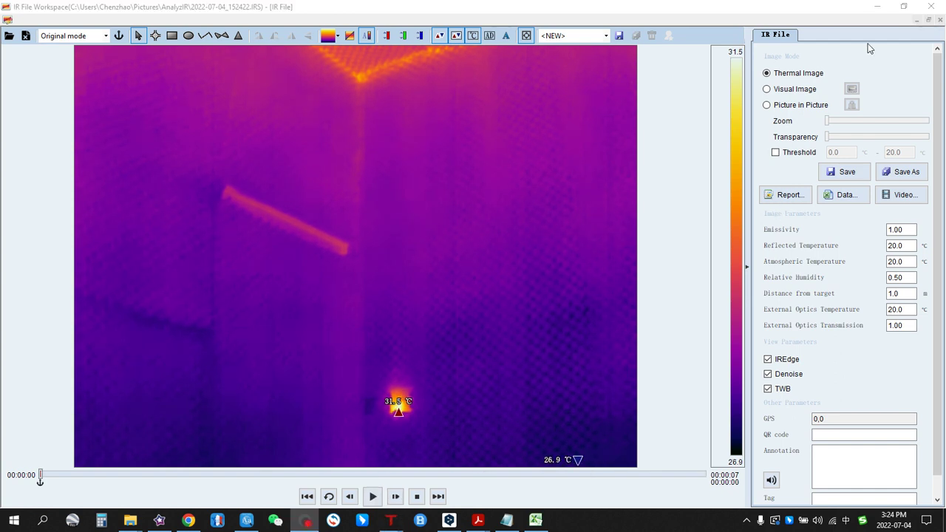
{"action": "left_click", "coordinate": [930, 6]}
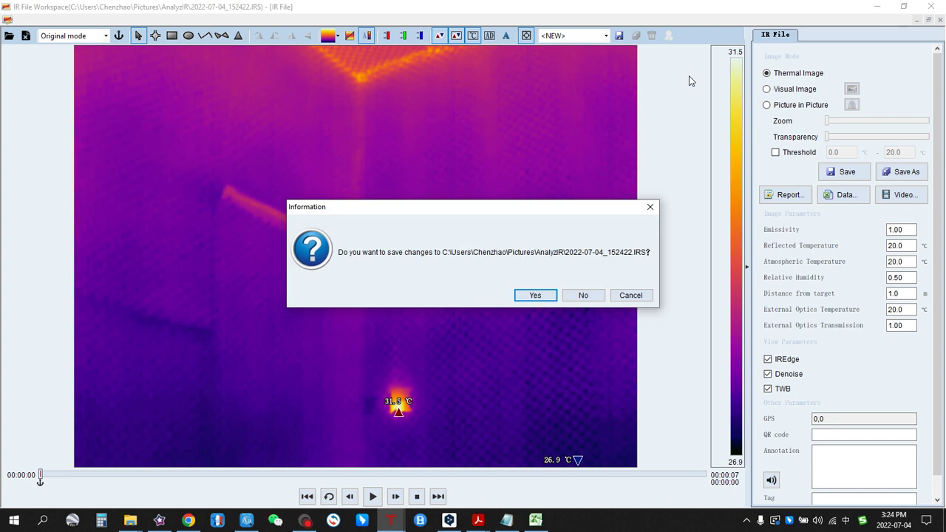
{"action": "left_click", "coordinate": [547, 297]}
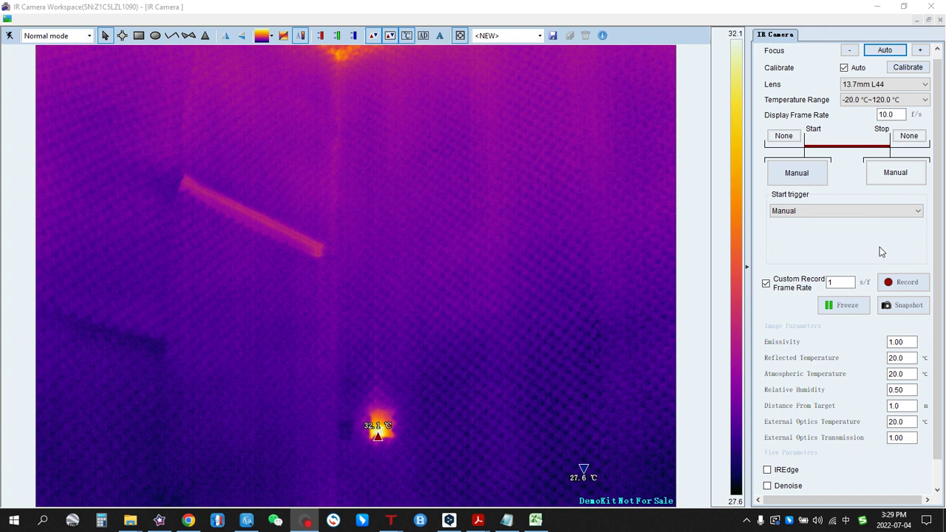
Set the recording's start trigger to DateTime at 2022/07/04 03:30:00
{"action": "left_click", "coordinate": [917, 211]}
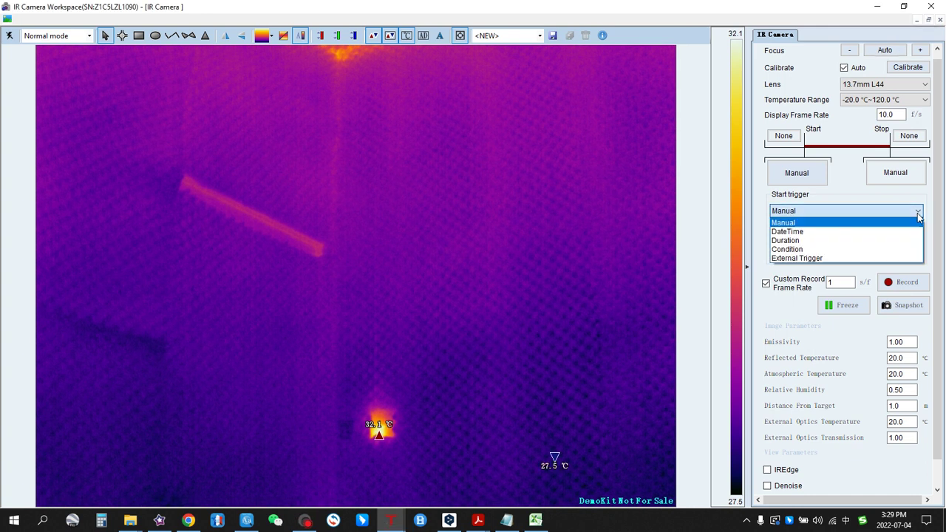
{"action": "left_click", "coordinate": [828, 233]}
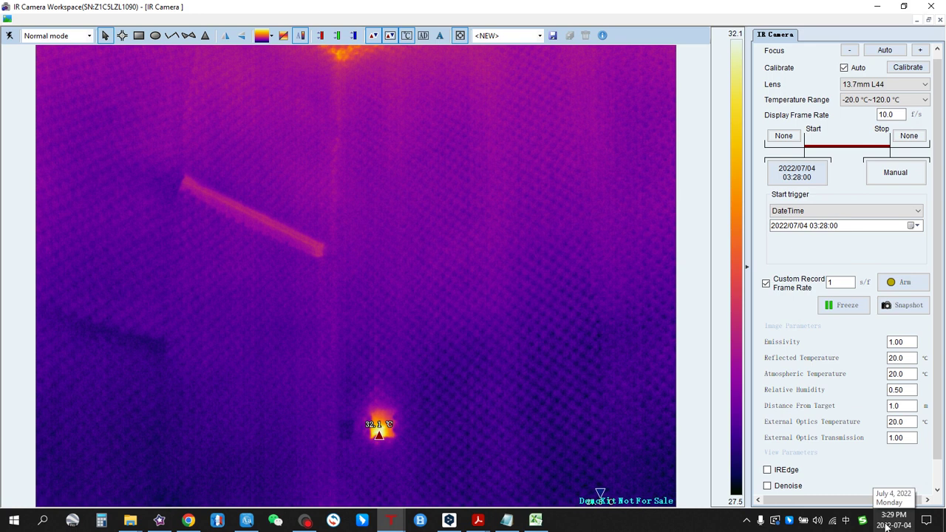
{"action": "left_click", "coordinate": [823, 226]}
{"action": "type", "text": "30"}
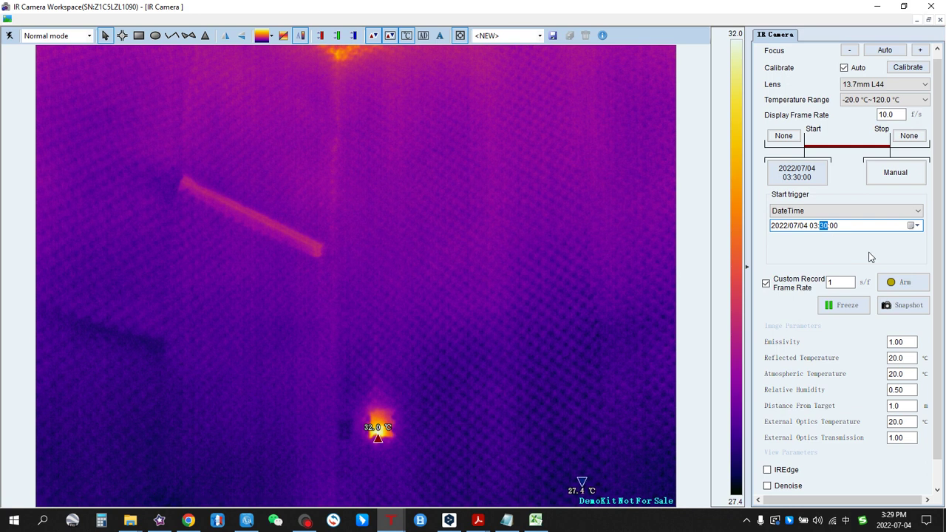
Arm the timed recording, autofocus the camera while waiting, and stop the recording after its start time
{"action": "left_click", "coordinate": [914, 286]}
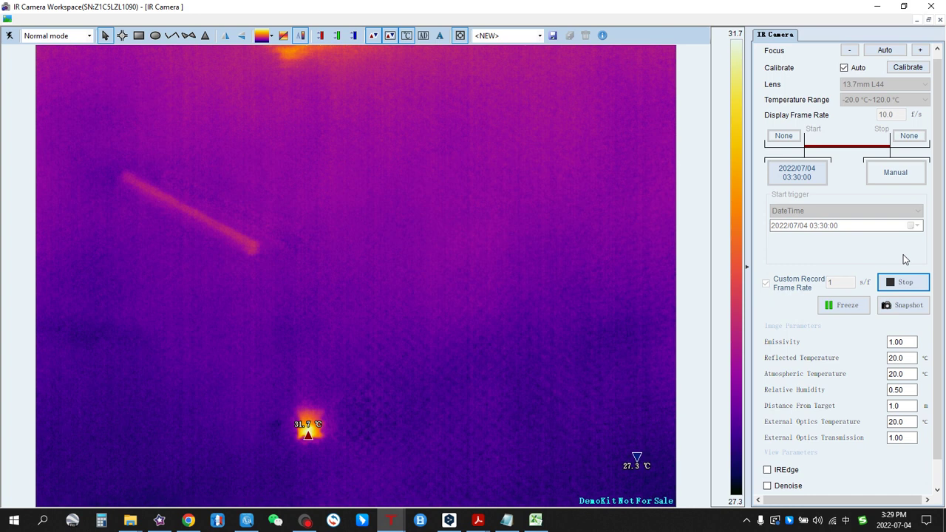
{"action": "left_click", "coordinate": [885, 52]}
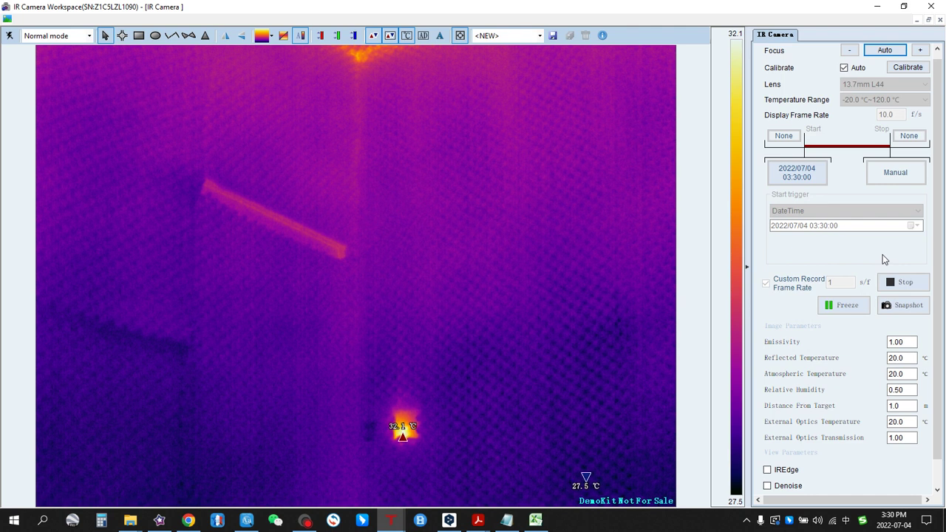
{"action": "left_click", "coordinate": [902, 281]}
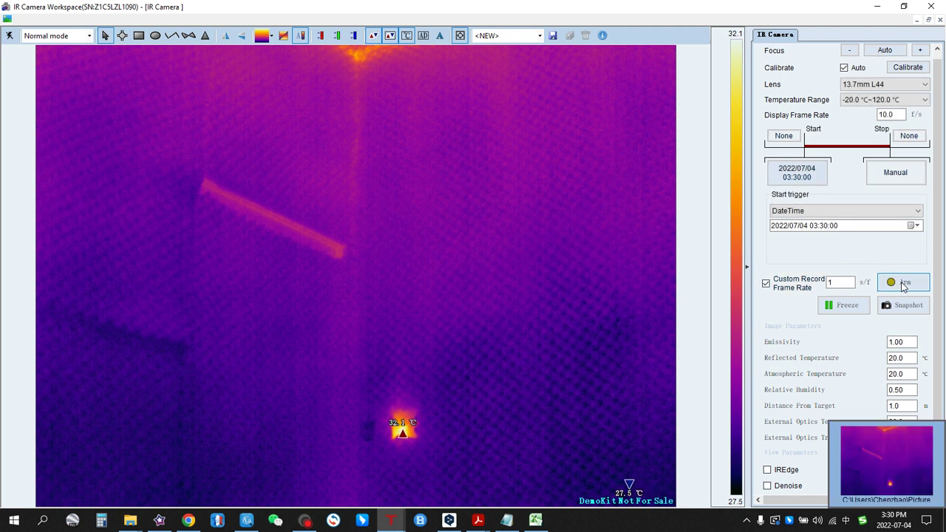
Open the timed recording's file, play it back, and close it without saving changes
{"action": "left_click", "coordinate": [901, 464]}
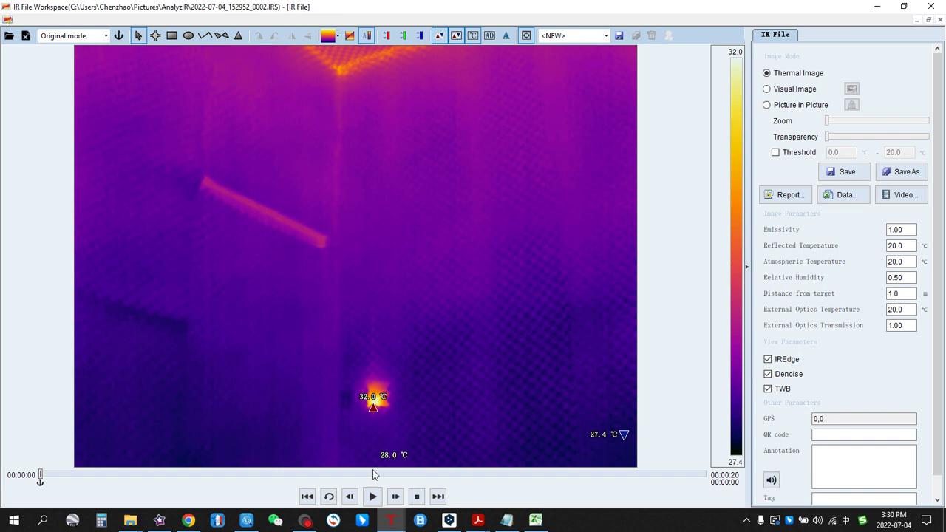
{"action": "left_click", "coordinate": [373, 496]}
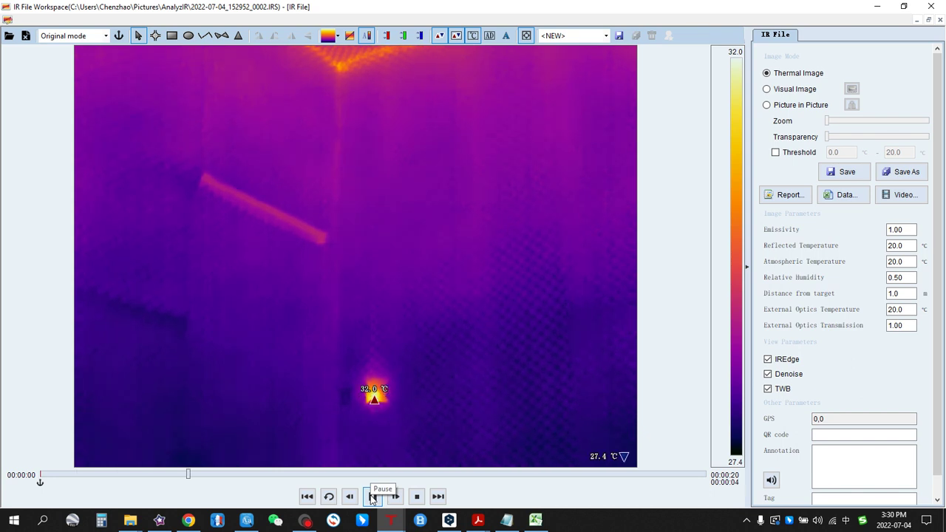
{"action": "left_click", "coordinate": [373, 496]}
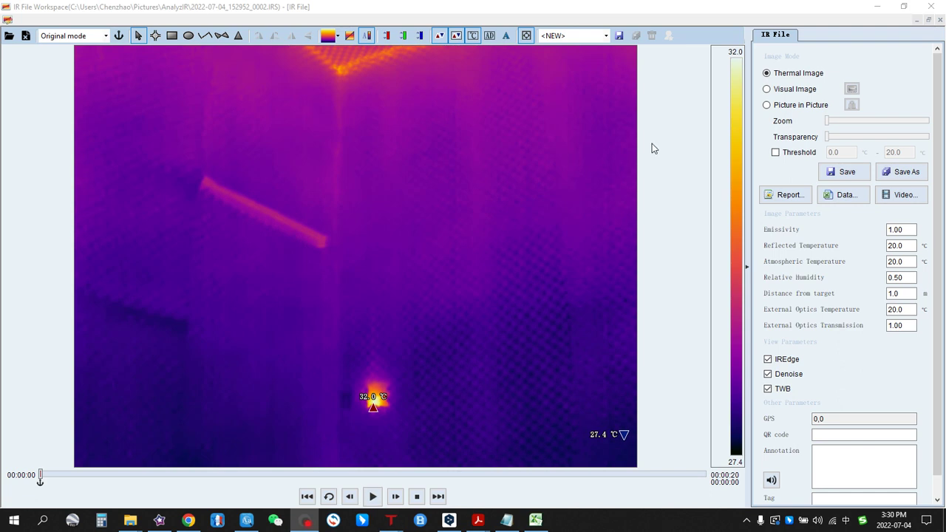
{"action": "left_click", "coordinate": [931, 5]}
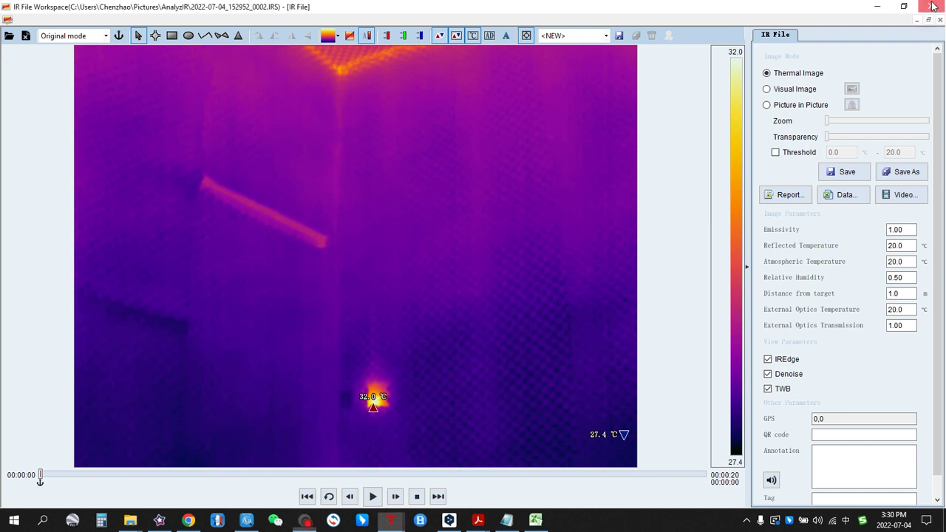
{"action": "left_click", "coordinate": [593, 296]}
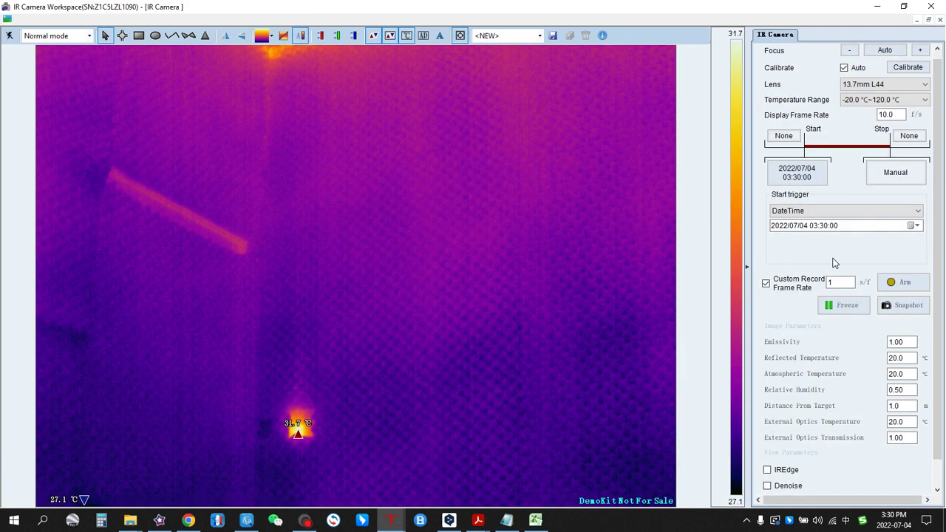
Autofocus the camera and set the start trigger to Condition, with Main.Max. above 30.0 °C
{"action": "left_click", "coordinate": [846, 211]}
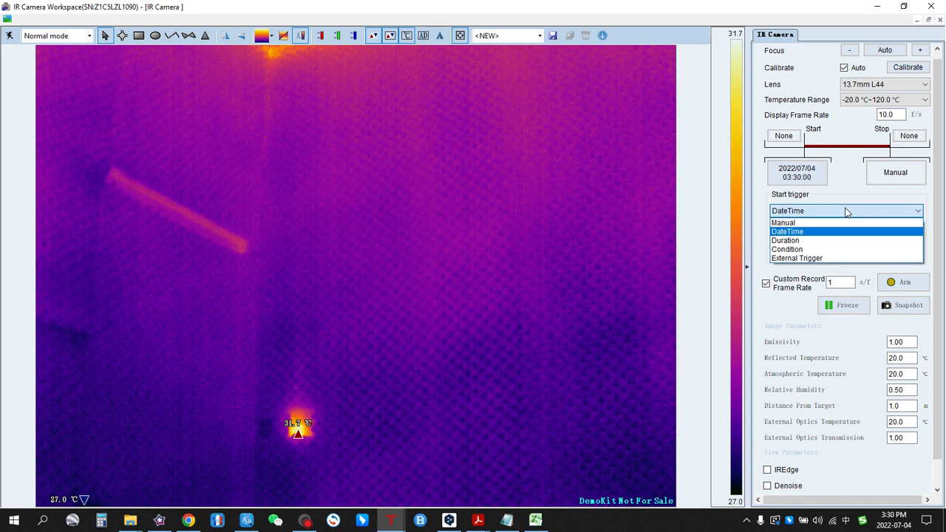
{"action": "left_click", "coordinate": [818, 250]}
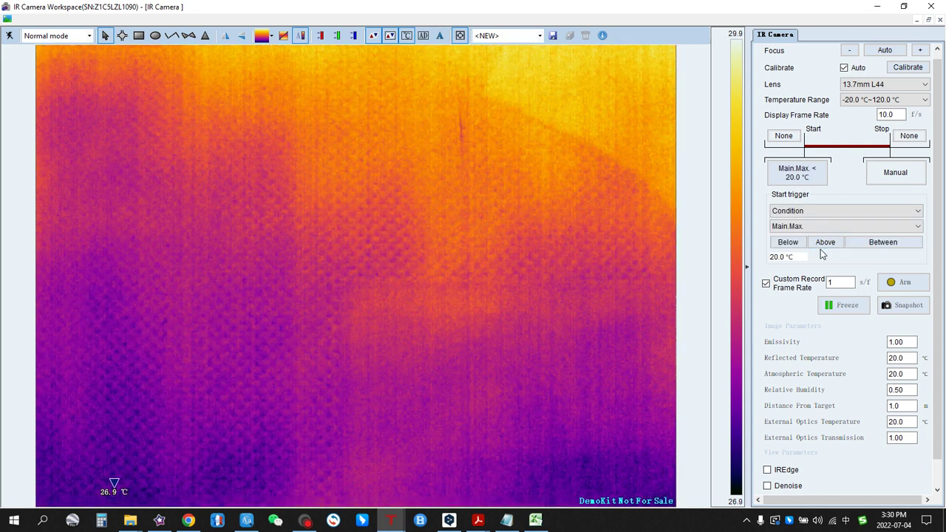
{"action": "left_click", "coordinate": [886, 49]}
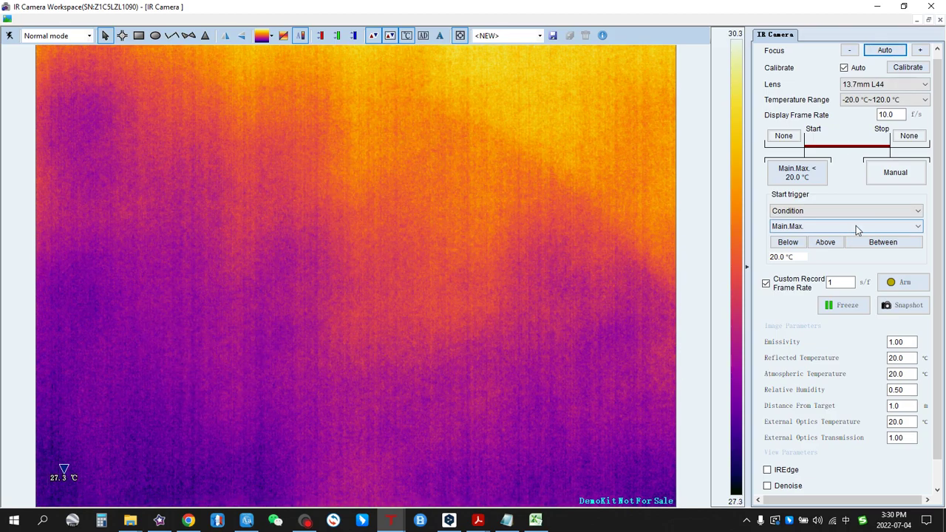
{"action": "left_click", "coordinate": [878, 226]}
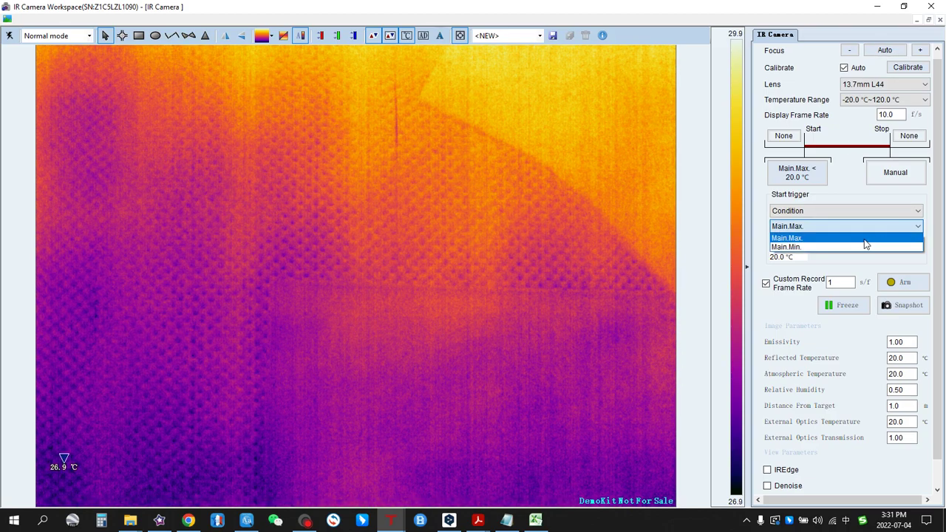
{"action": "left_click", "coordinate": [863, 238]}
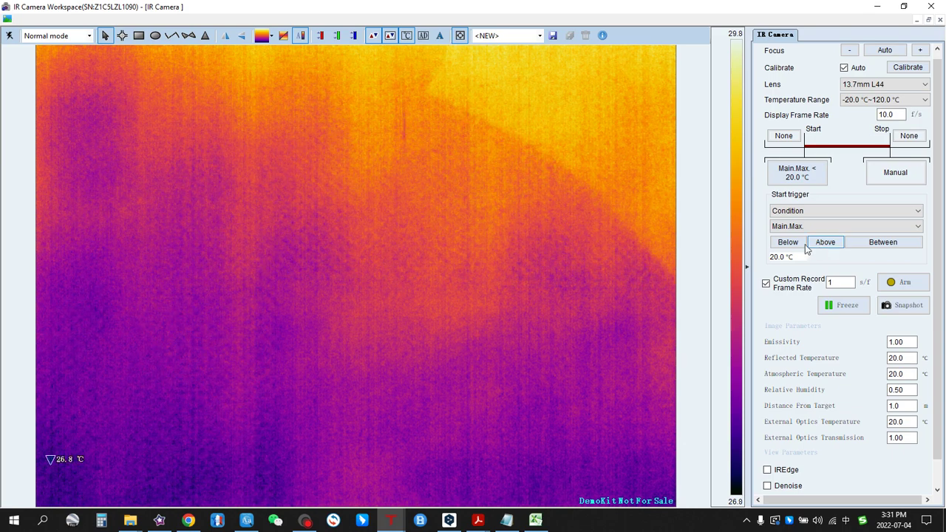
{"action": "left_click", "coordinate": [832, 246]}
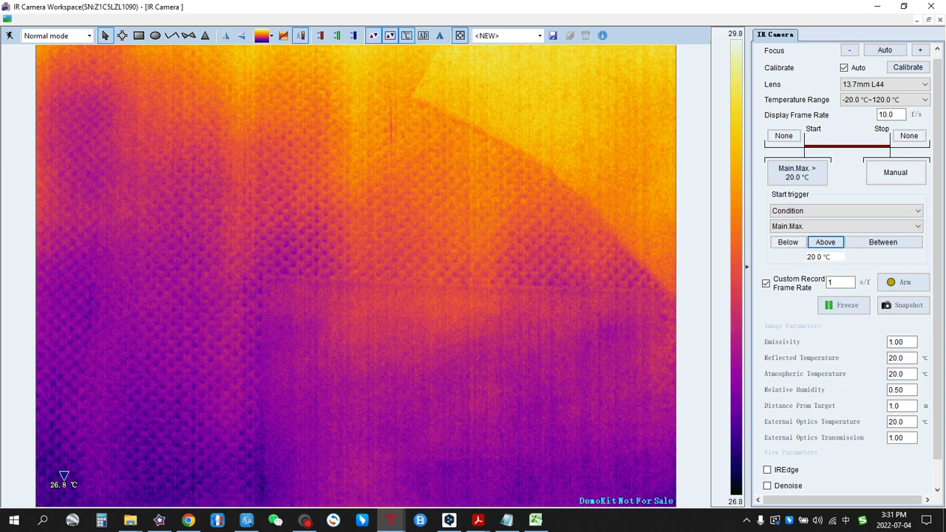
{"action": "type", "text": "3"}
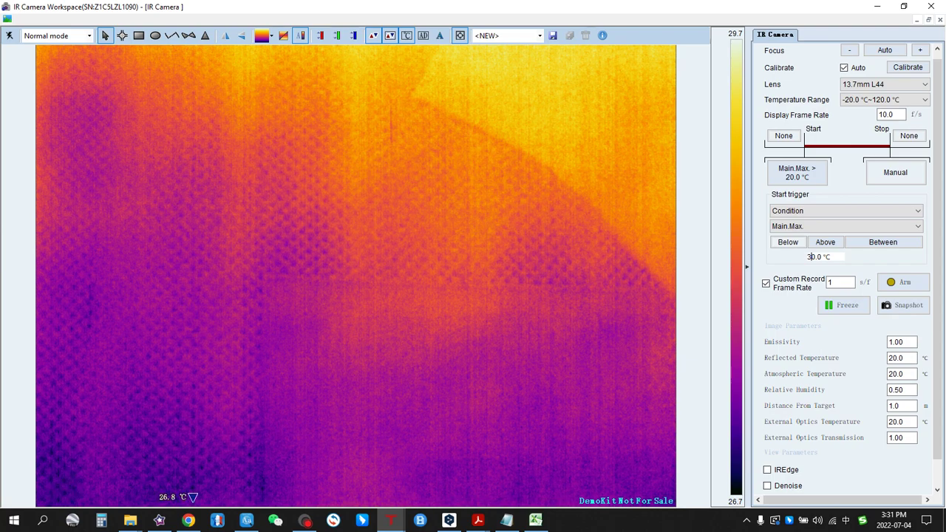
Arm the condition-triggered recording, stop it once it has recorded the hot target, and open the recorded file
{"action": "left_click", "coordinate": [907, 284]}
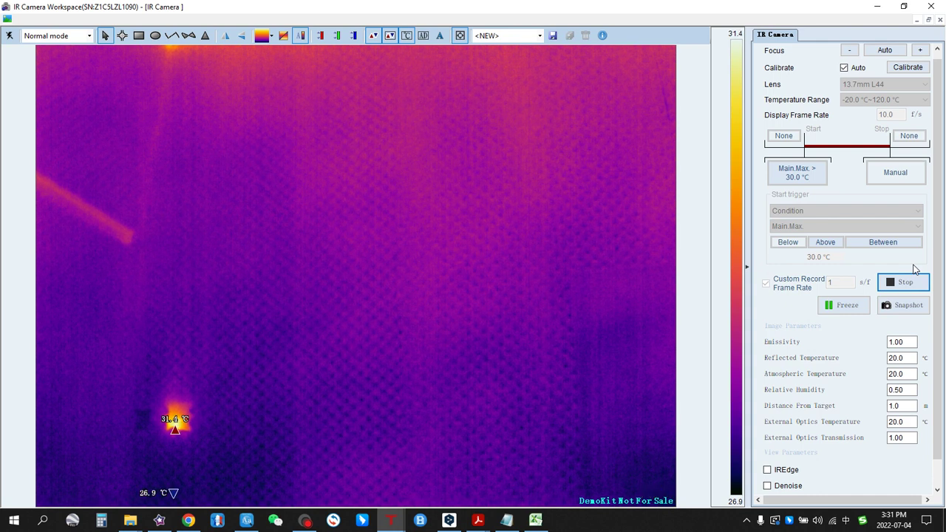
{"action": "left_click", "coordinate": [915, 284]}
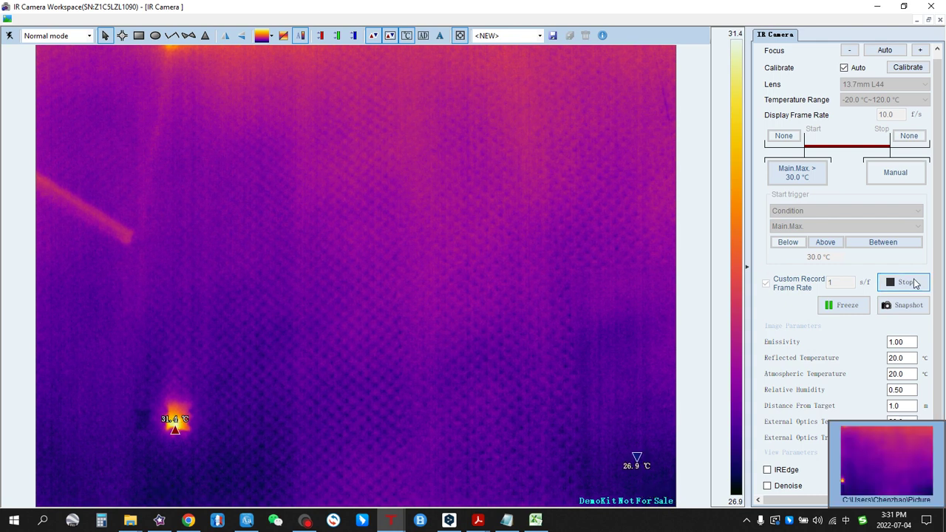
{"action": "left_click", "coordinate": [902, 435]}
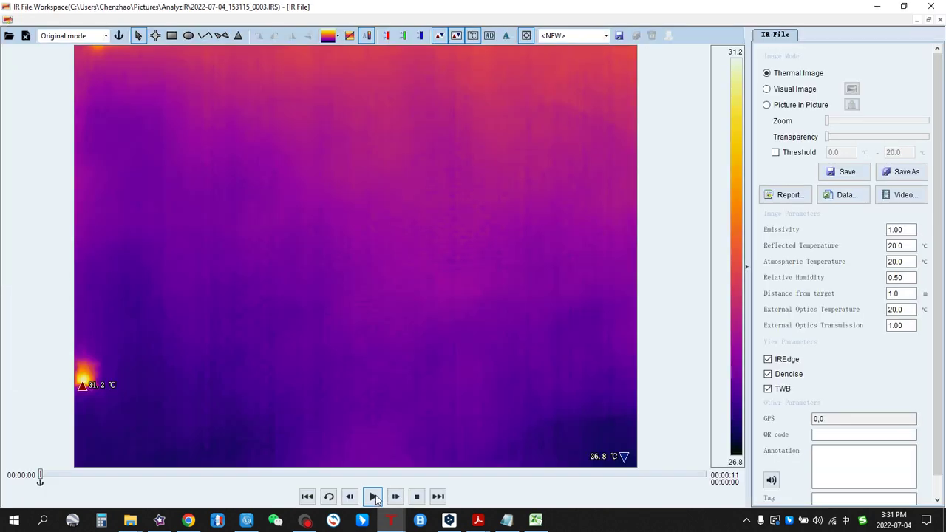
Play and pause the condition-triggered recording, and close its file without saving changes
{"action": "left_click", "coordinate": [374, 497]}
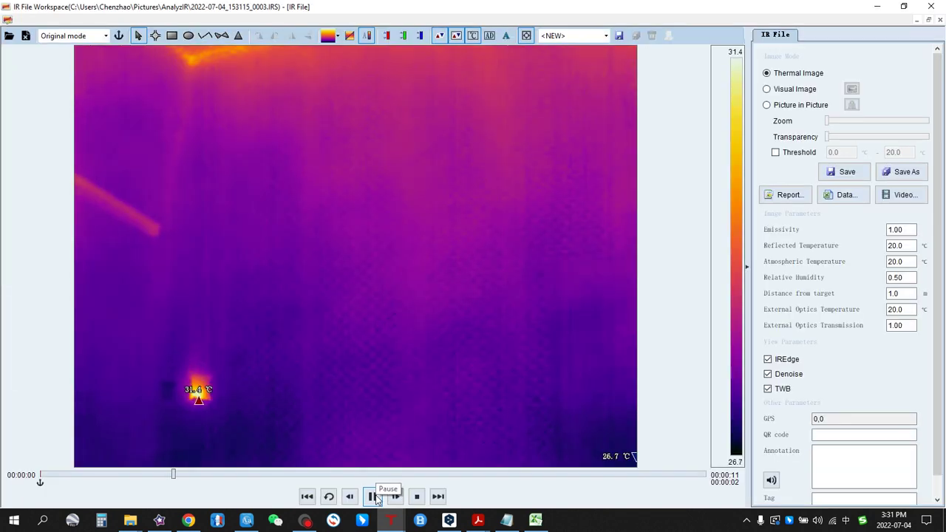
{"action": "left_click", "coordinate": [373, 497]}
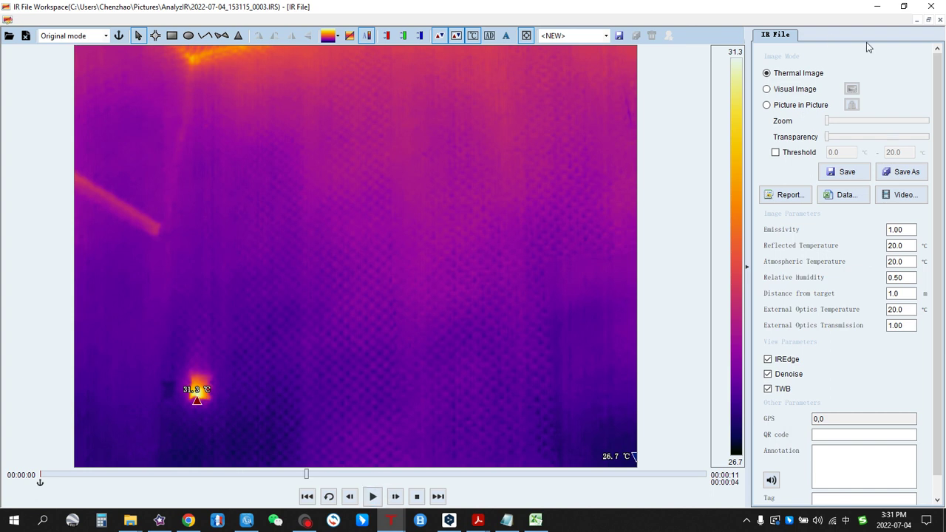
{"action": "left_click", "coordinate": [930, 7]}
{"action": "left_click", "coordinate": [600, 296]}
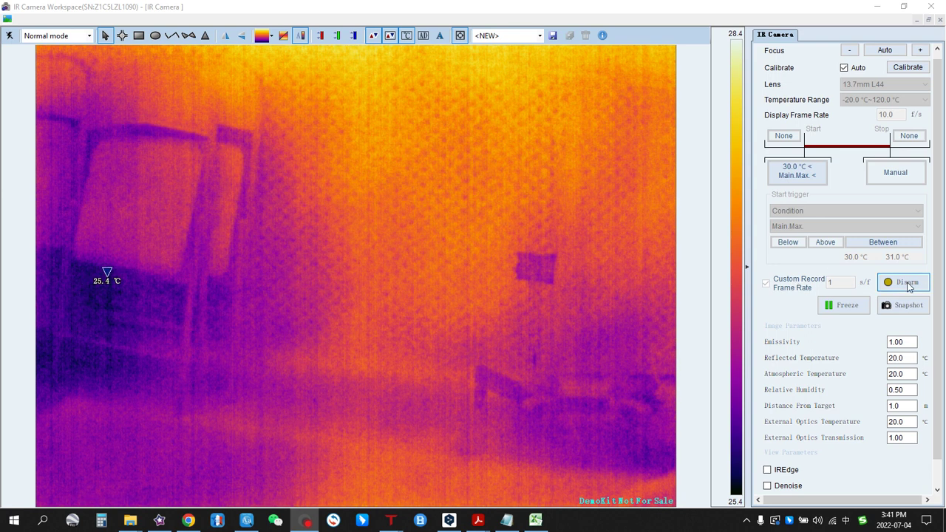
Disarm the recording and set the start condition's Between range for Main.Max. to 36.0 °C and 38.0 °C
{"action": "left_click", "coordinate": [906, 282]}
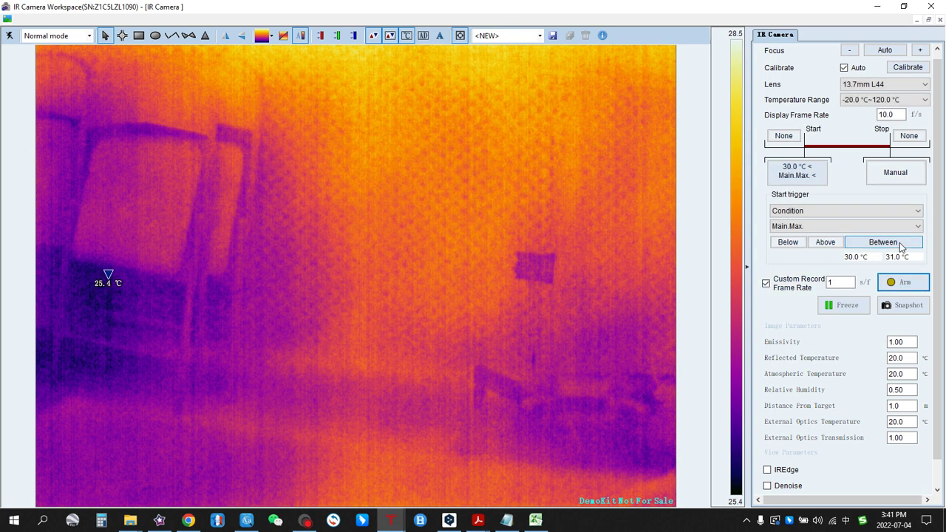
{"action": "left_click", "coordinate": [848, 256]}
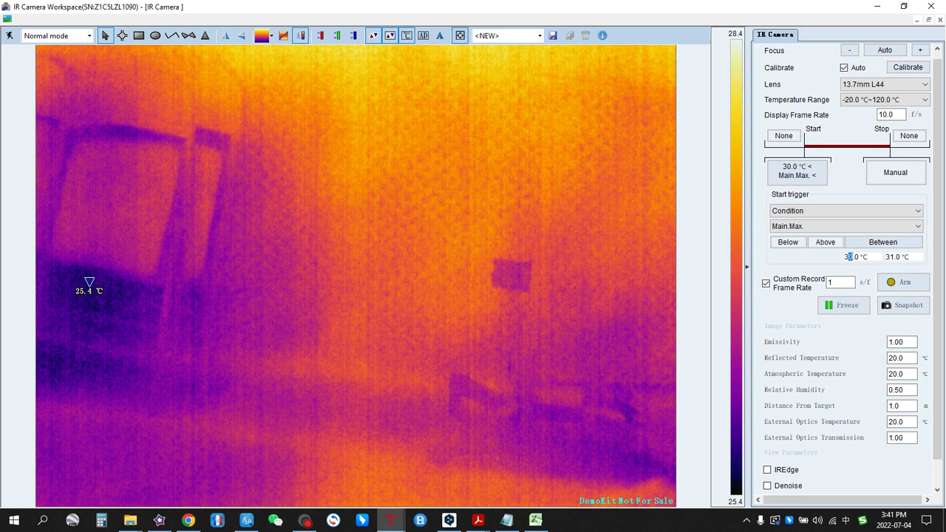
{"action": "key", "text": "Delete"}
{"action": "type", "text": "6"}
{"action": "key", "text": "Tab"}
{"action": "type", "text": "38"}
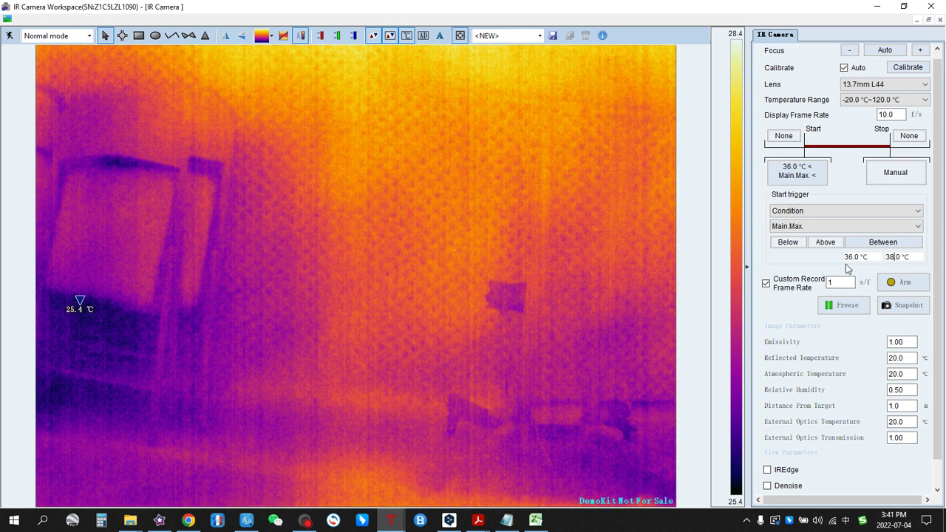
Record a sequence with the 36.0 °C to 38.0 °C start condition, stop it manually, and play back the recorded file
{"action": "left_click", "coordinate": [905, 284]}
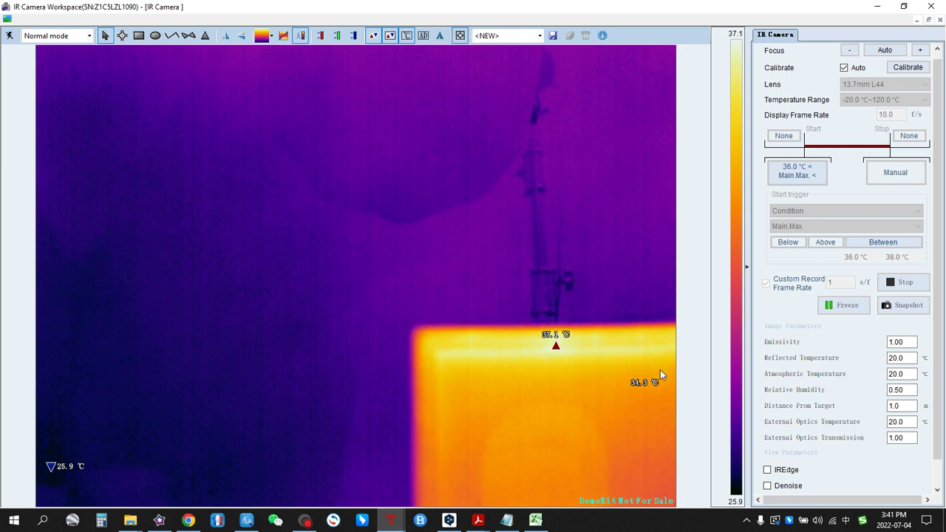
{"action": "left_click", "coordinate": [905, 286]}
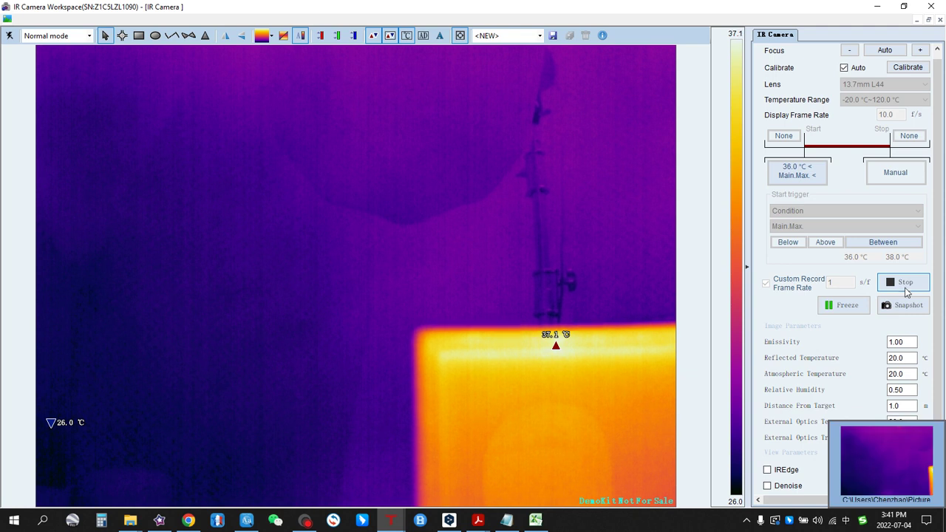
{"action": "left_click", "coordinate": [882, 465]}
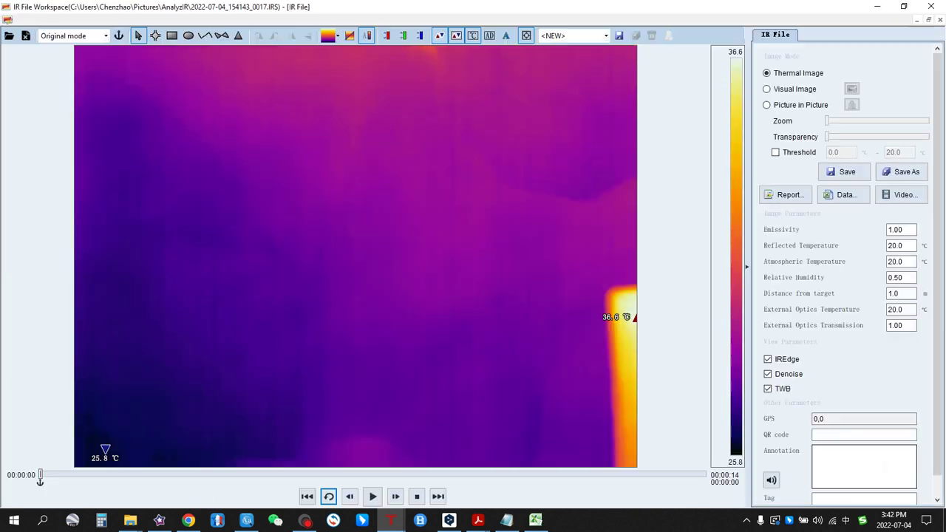
{"action": "left_click", "coordinate": [374, 497]}
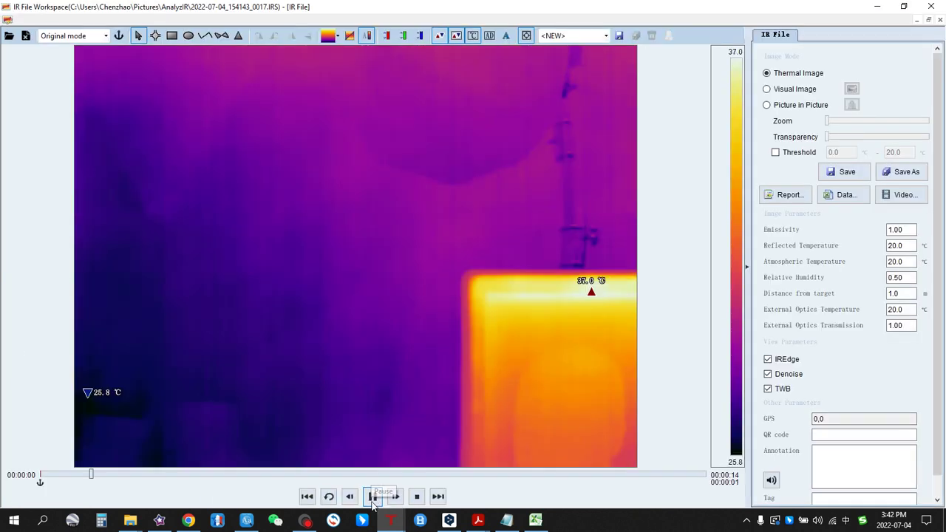
{"action": "mouse_move", "coordinate": [479, 517]}
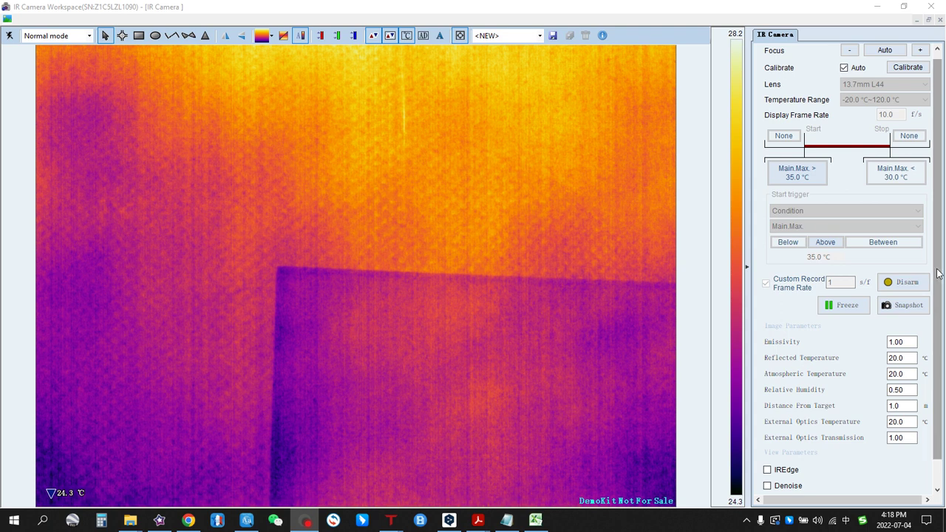
Disarm the recording, review the Main.Max. conditions of its stop and start triggers, and arm it again
{"action": "left_click", "coordinate": [913, 280]}
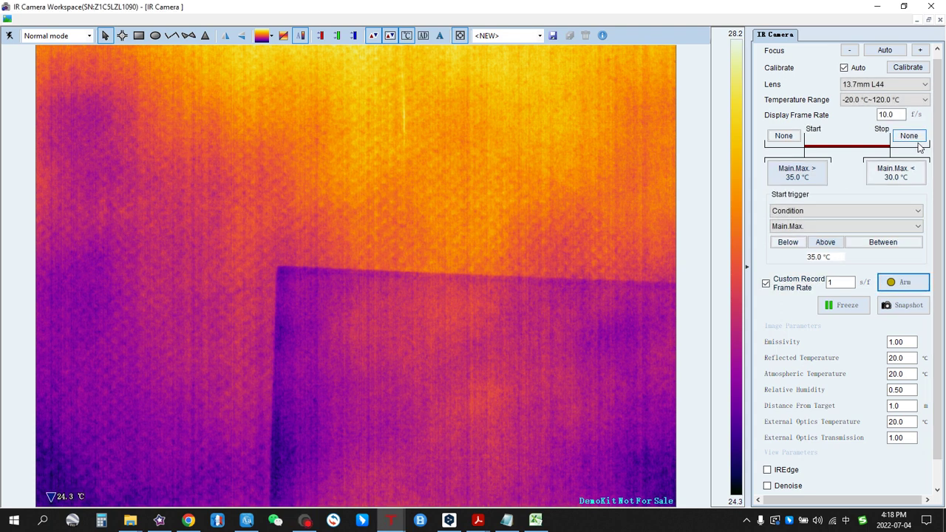
{"action": "left_click", "coordinate": [913, 182]}
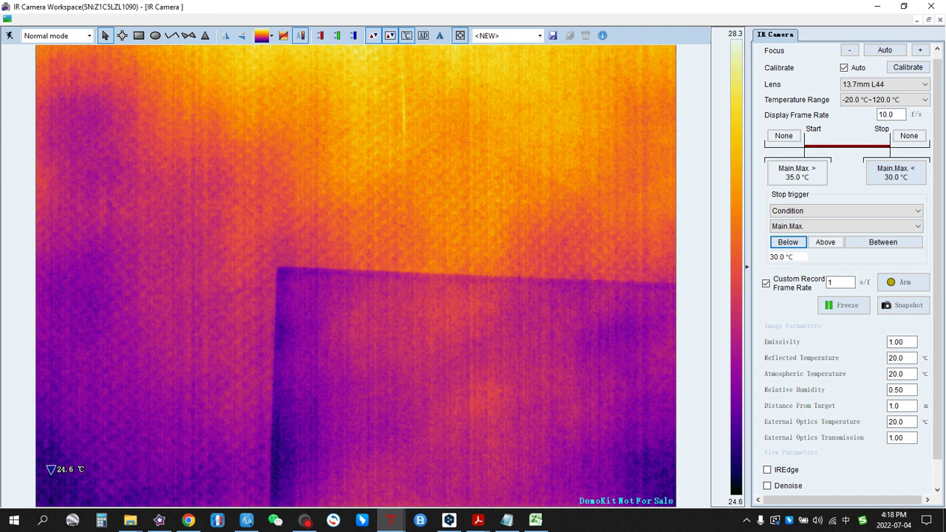
{"action": "left_click", "coordinate": [803, 175]}
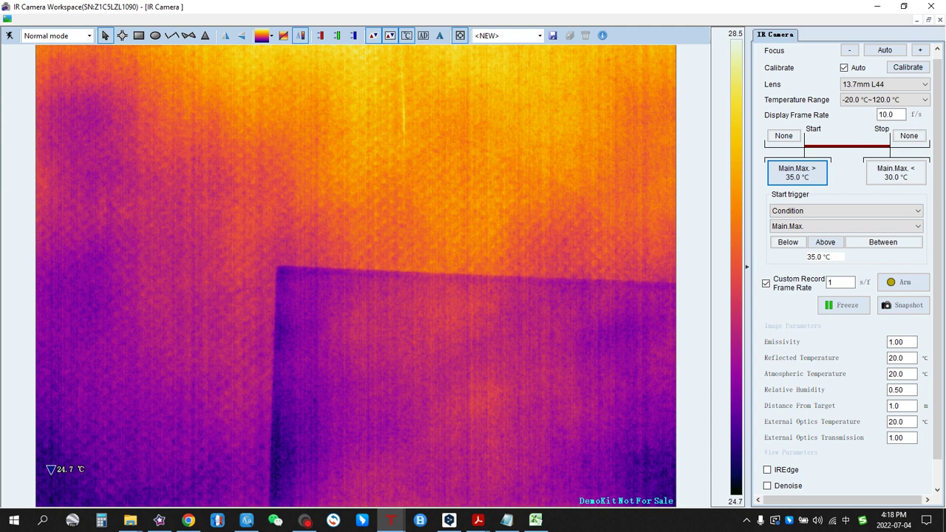
{"action": "left_click", "coordinate": [904, 283]}
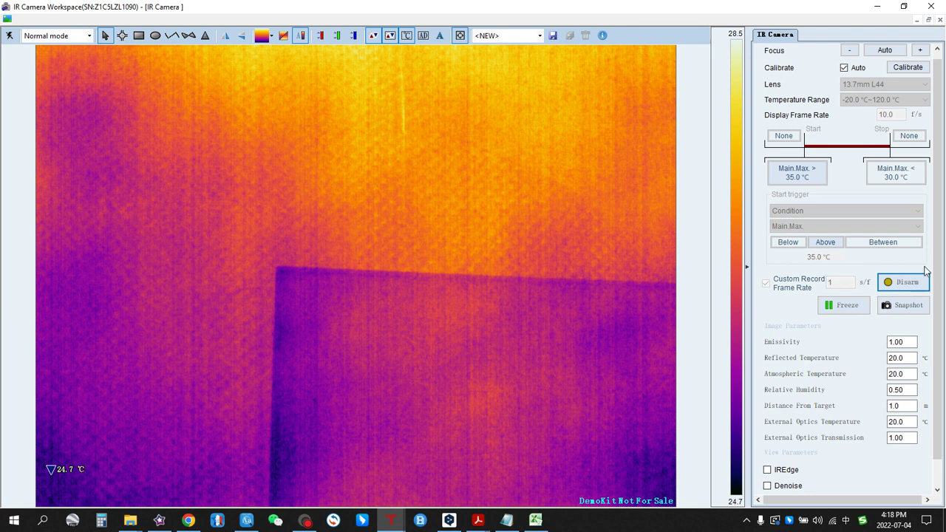
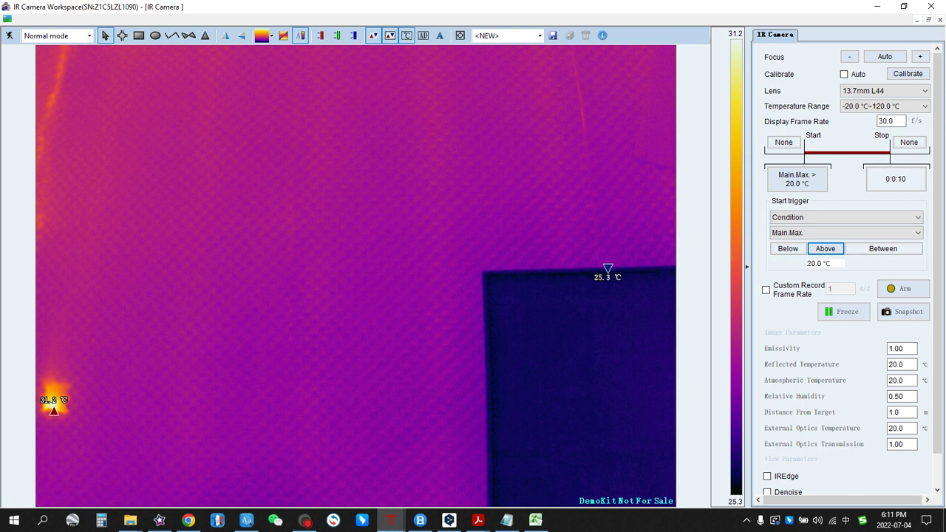
Set the start condition to Main.Max. above 34.0 °C and arm the recording with the 10-second stop duration
{"action": "left_click", "coordinate": [807, 263]}
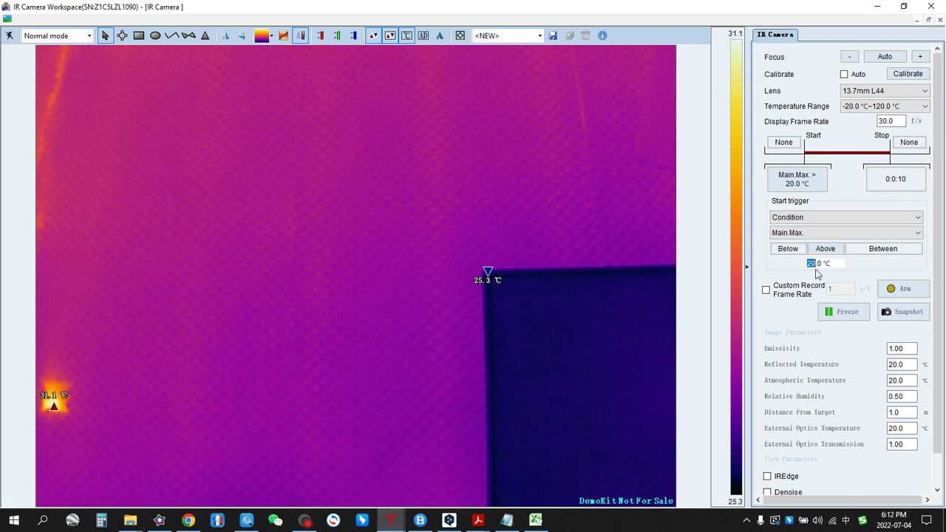
{"action": "type", "text": "34"}
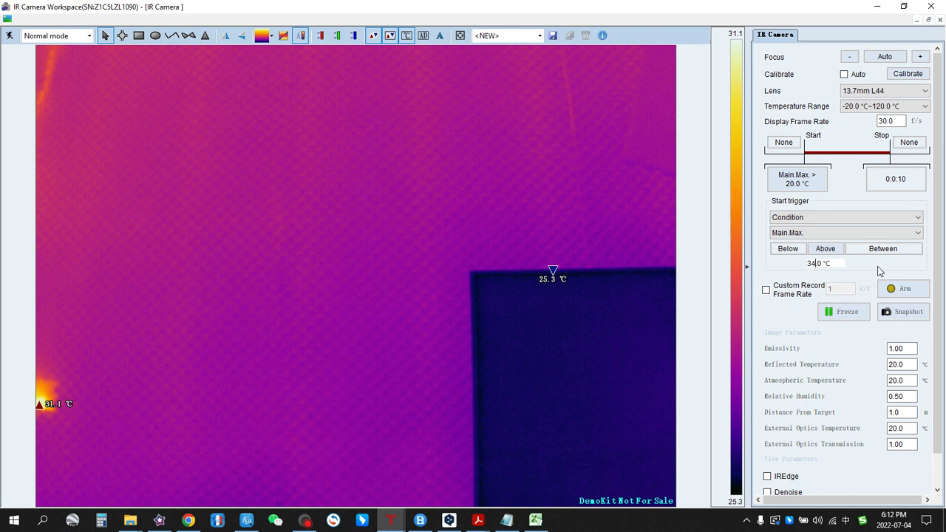
{"action": "left_click", "coordinate": [824, 248]}
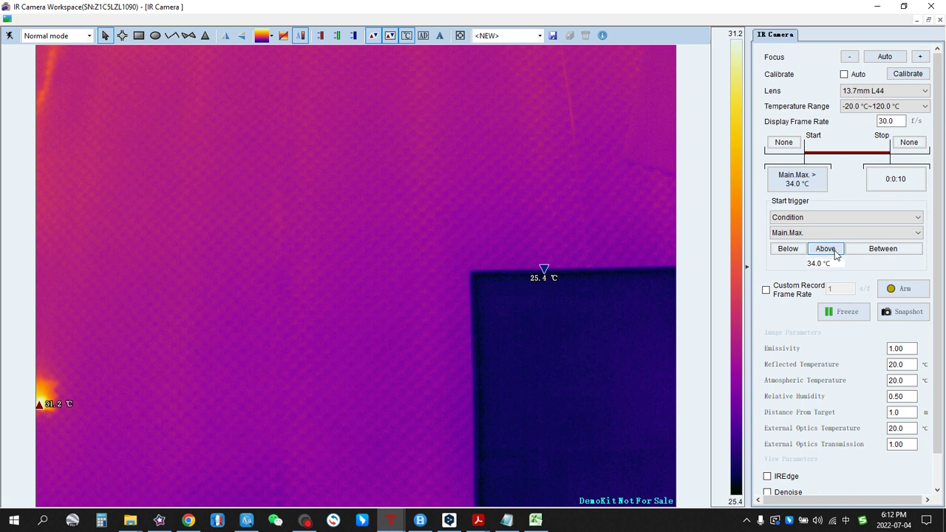
{"action": "left_click", "coordinate": [900, 187]}
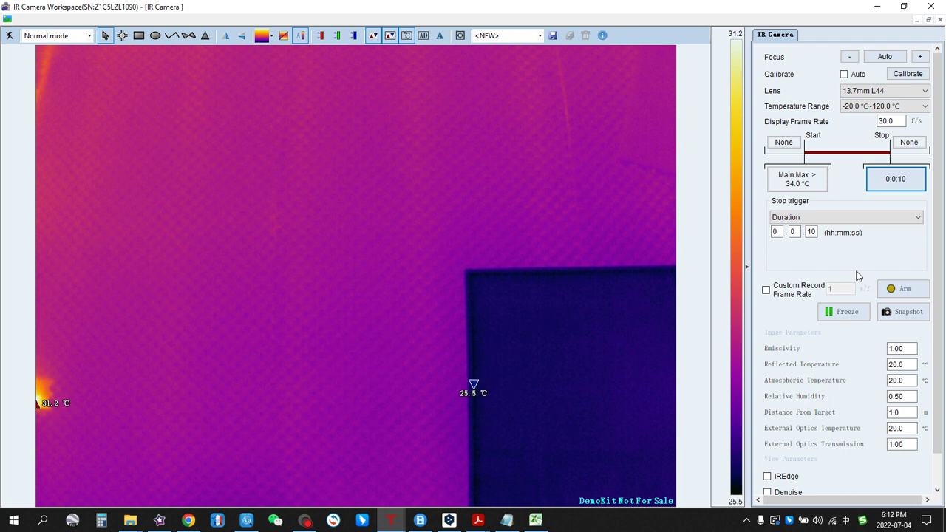
{"action": "left_click", "coordinate": [921, 294]}
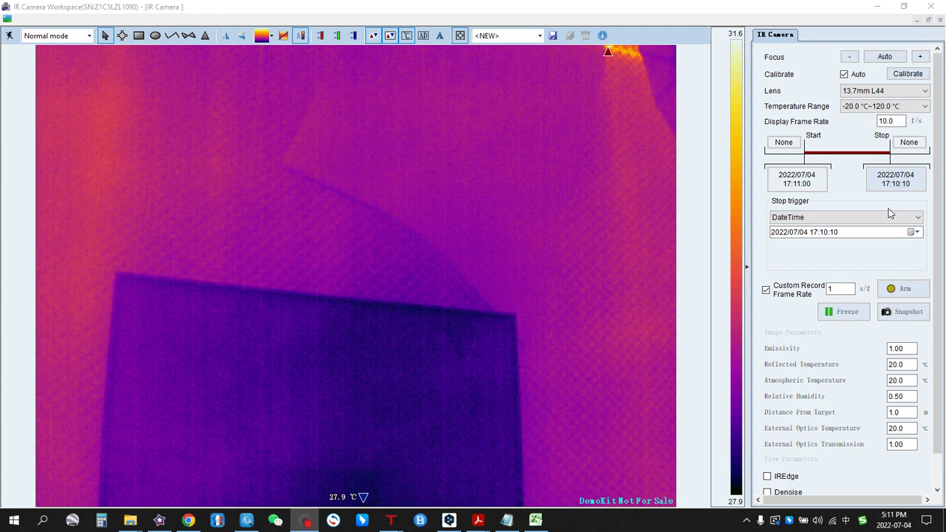
Set the start trigger's date and time to 2022/07/04 17:12:00
{"action": "left_click", "coordinate": [805, 187]}
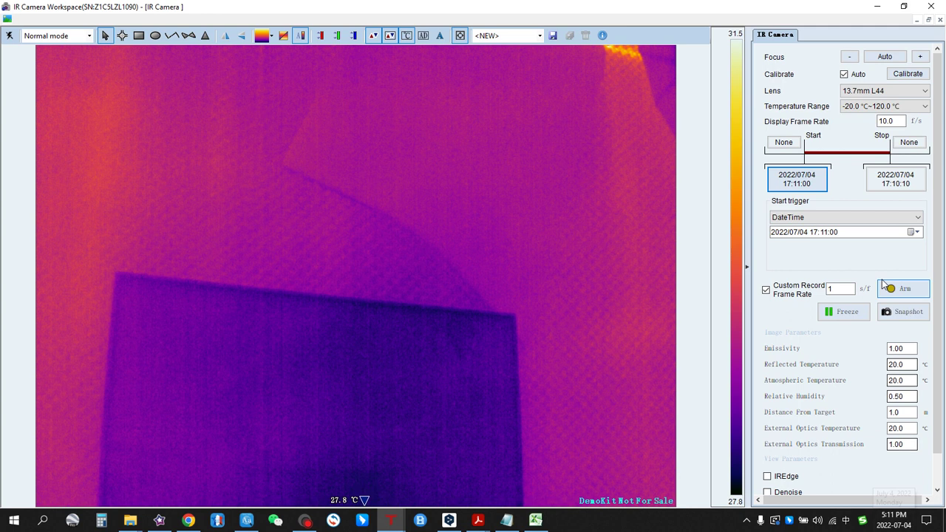
{"action": "left_click", "coordinate": [847, 234]}
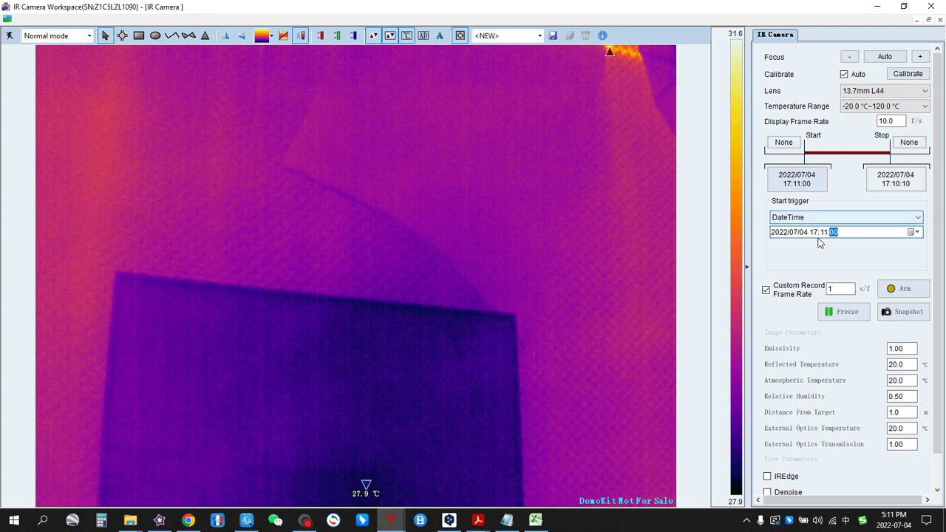
{"action": "key", "text": "Left"}
{"action": "key", "text": "Left"}
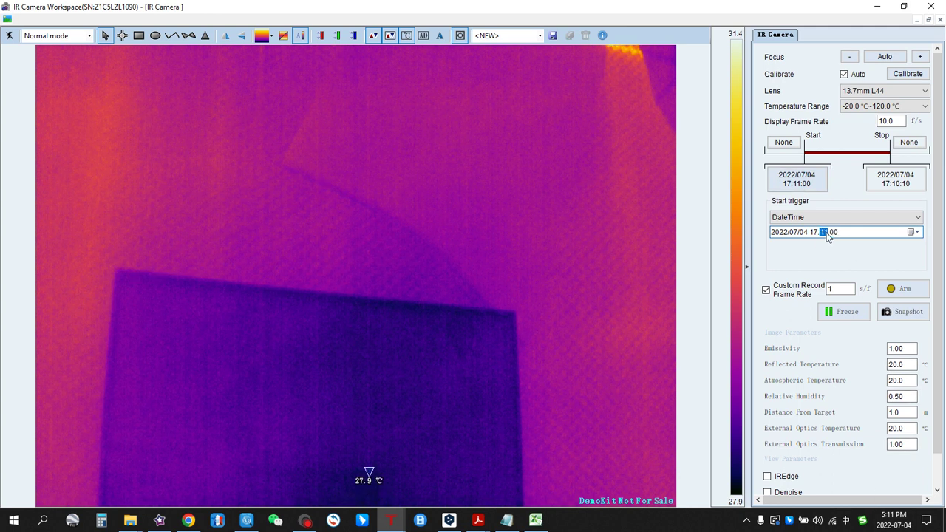
{"action": "key", "text": "Up"}
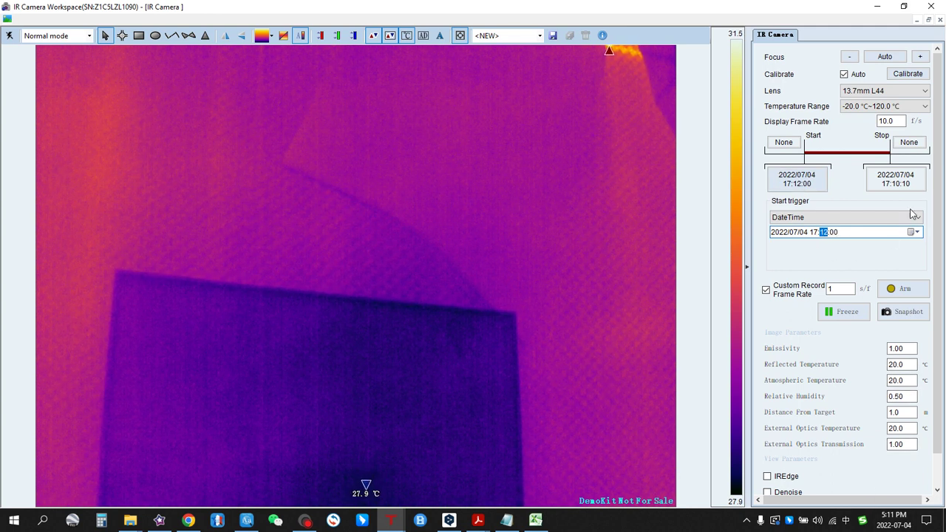
{"action": "left_click", "coordinate": [909, 181]}
{"action": "left_click", "coordinate": [826, 185]}
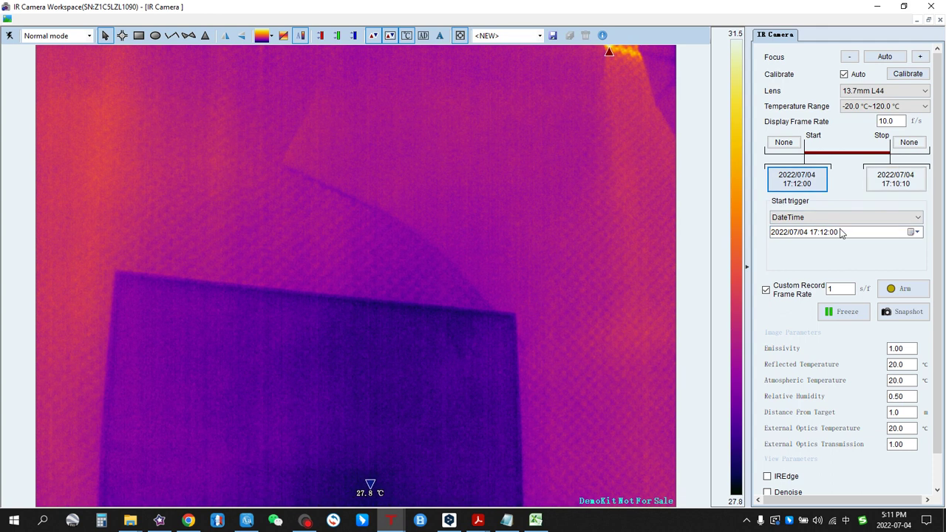
{"action": "left_click", "coordinate": [824, 233]}
Set the stop trigger's date and time to 2022/07/04 17:12:10 and arm the recording
{"action": "left_click", "coordinate": [897, 182]}
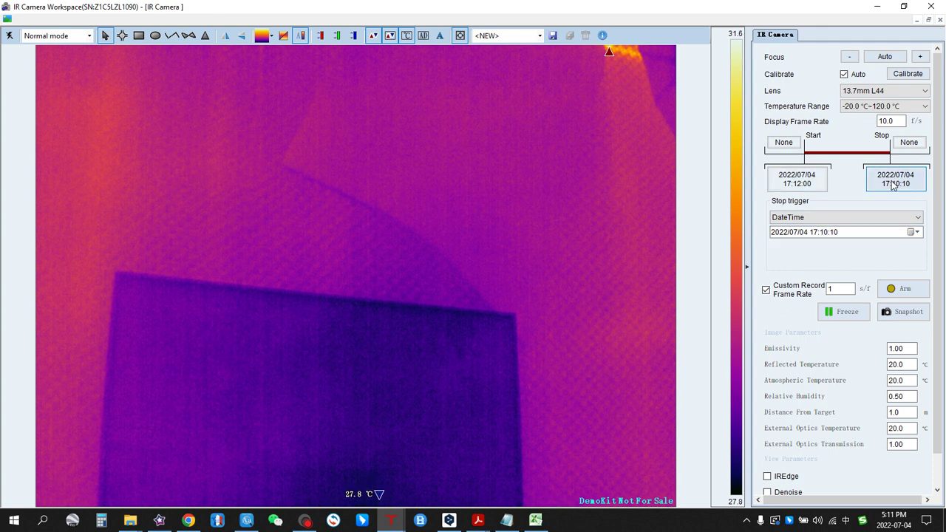
{"action": "left_click", "coordinate": [825, 233]}
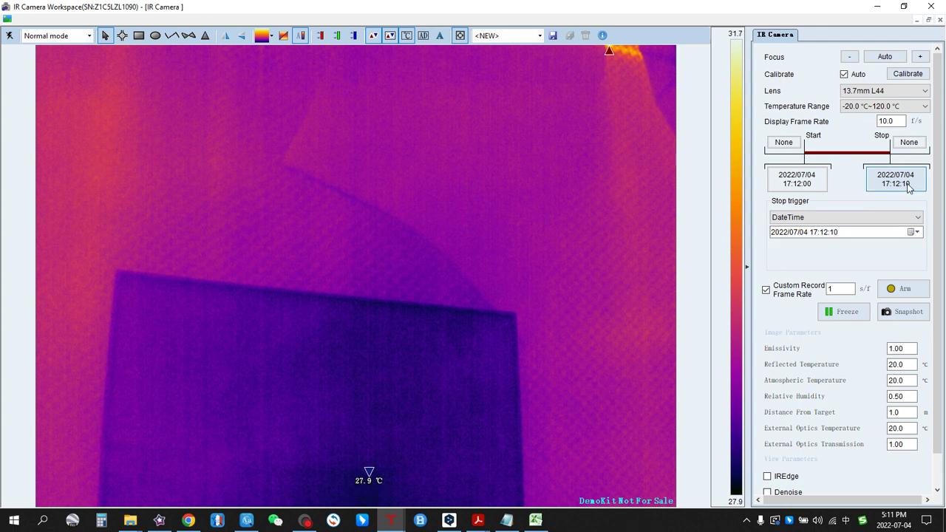
{"action": "left_click", "coordinate": [897, 285]}
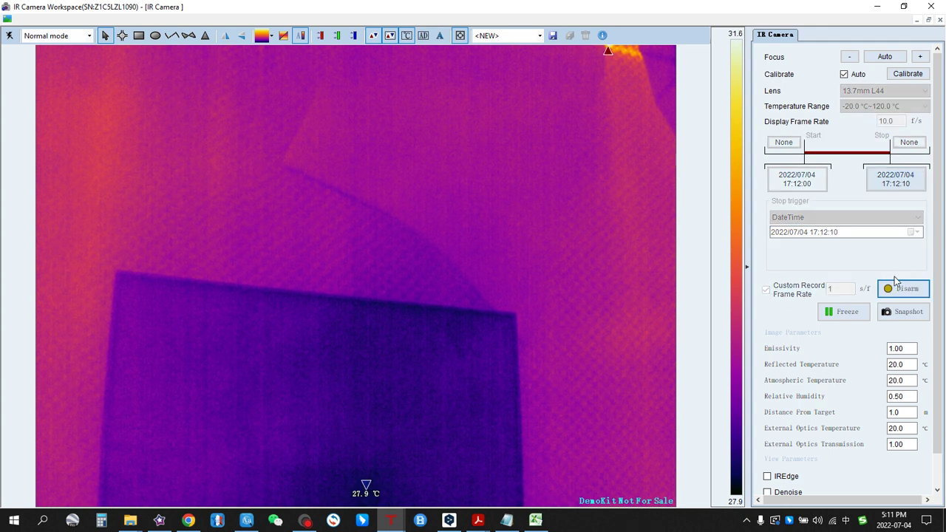